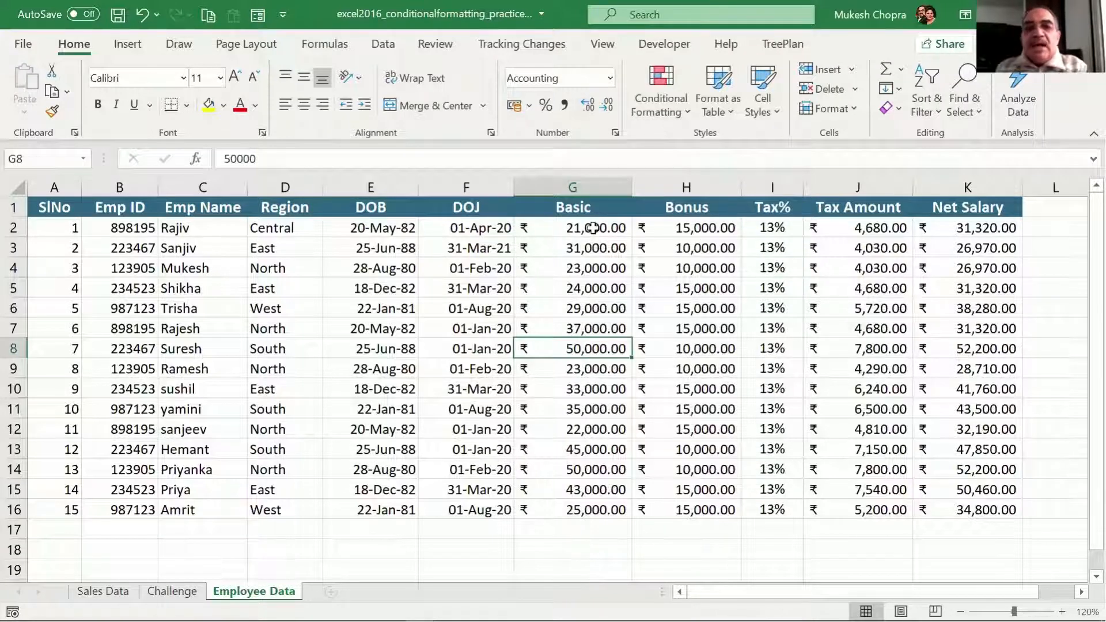
- Highlight Basic values in G2:G16 greater than 40000 using Green Fill with Dark Green Text
drag(593, 228, 569, 507)
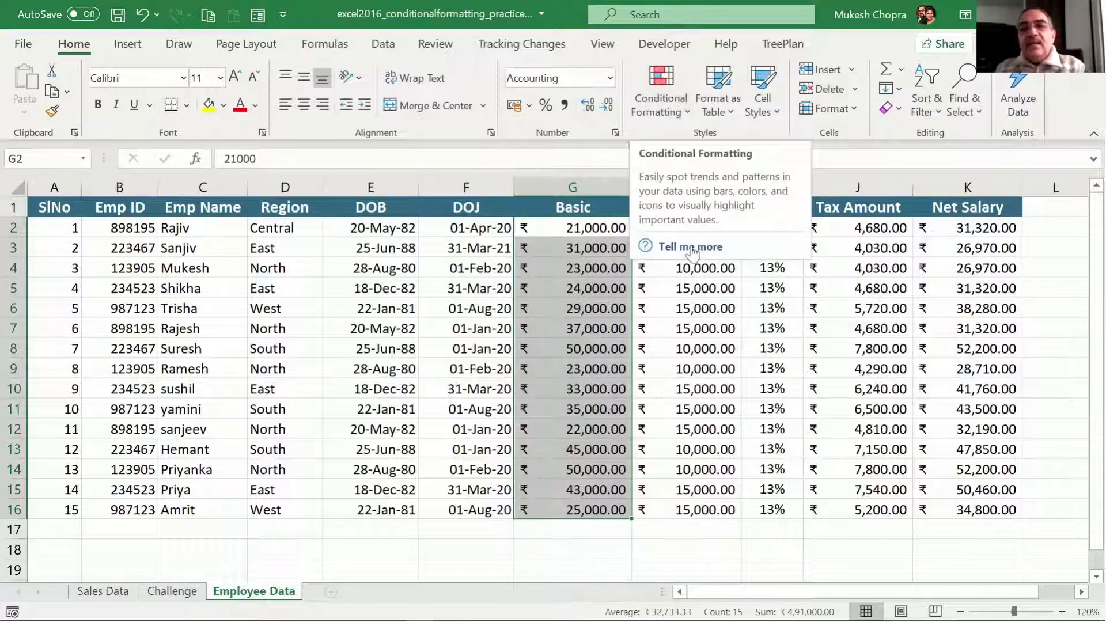
click(686, 108)
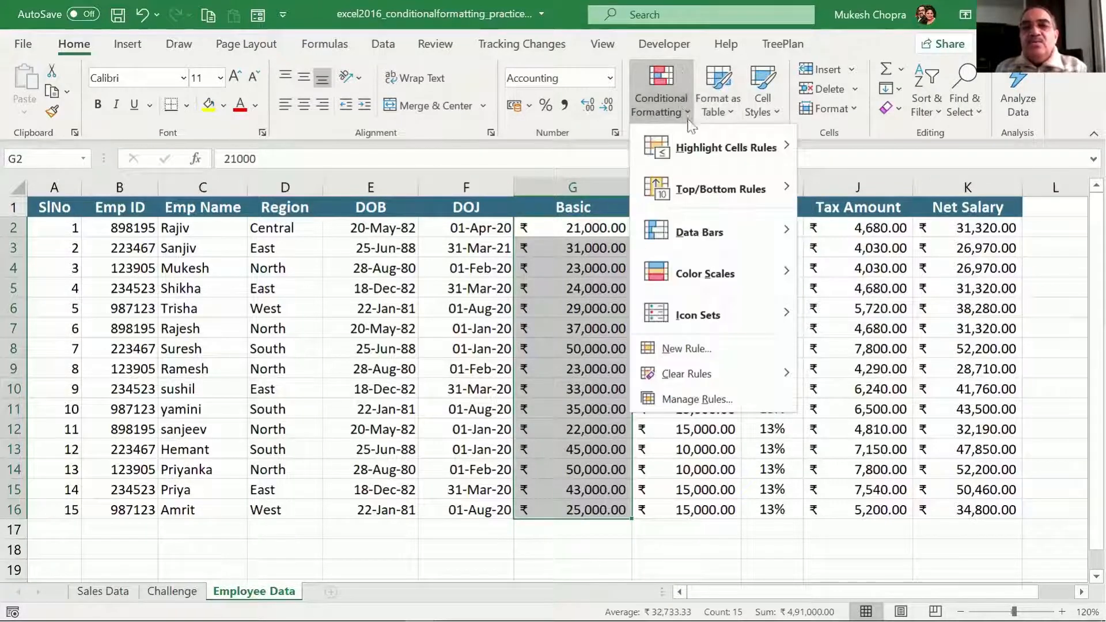
mouse_move(710, 151)
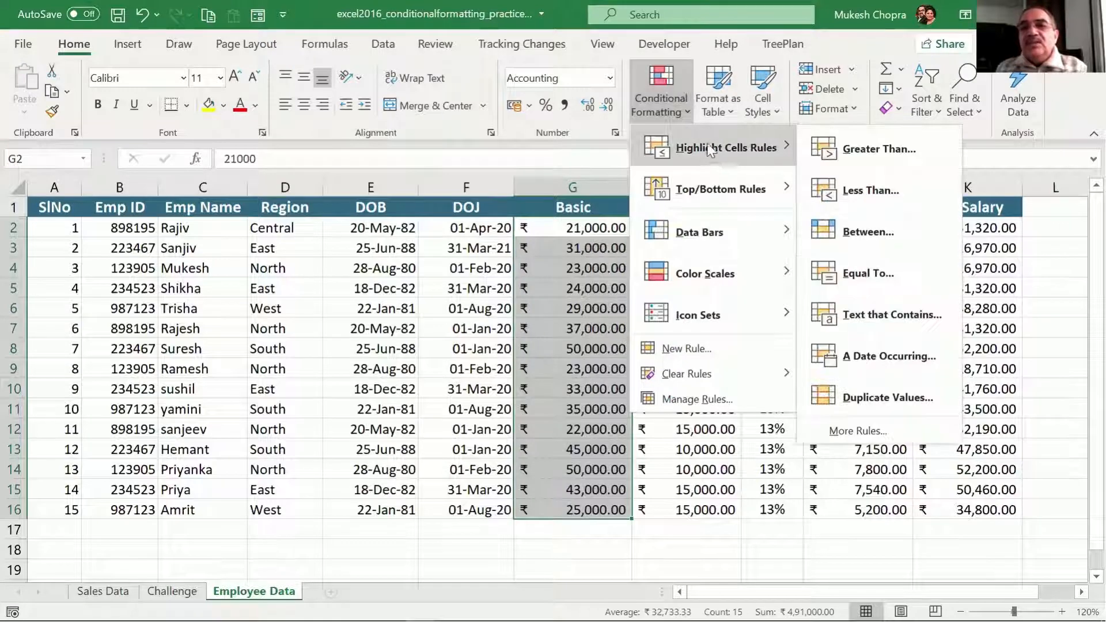
click(858, 149)
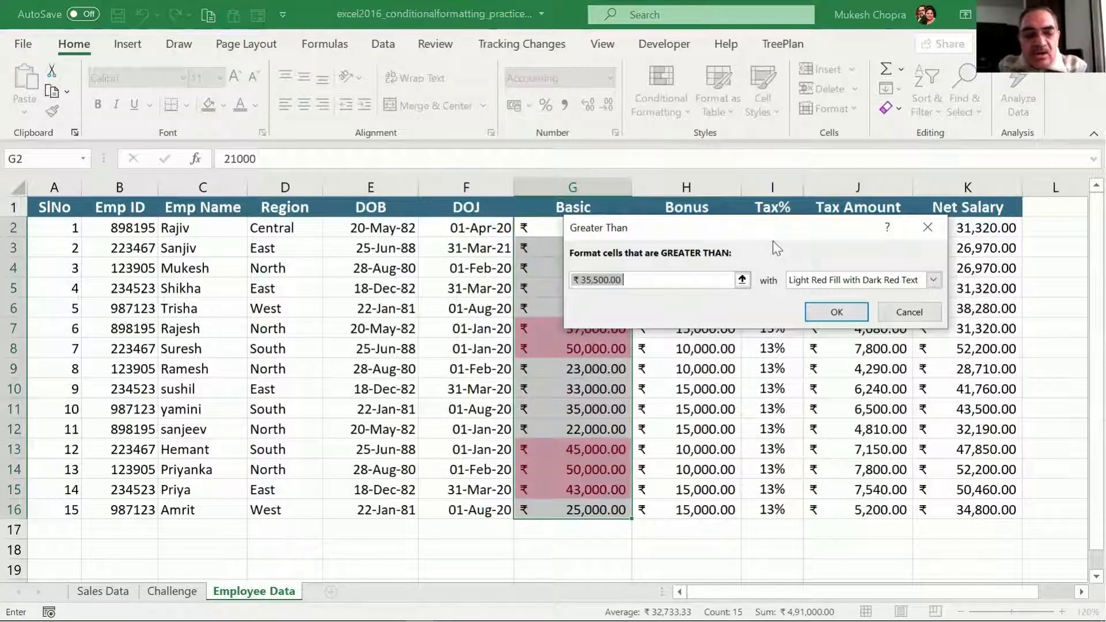
text(4000)
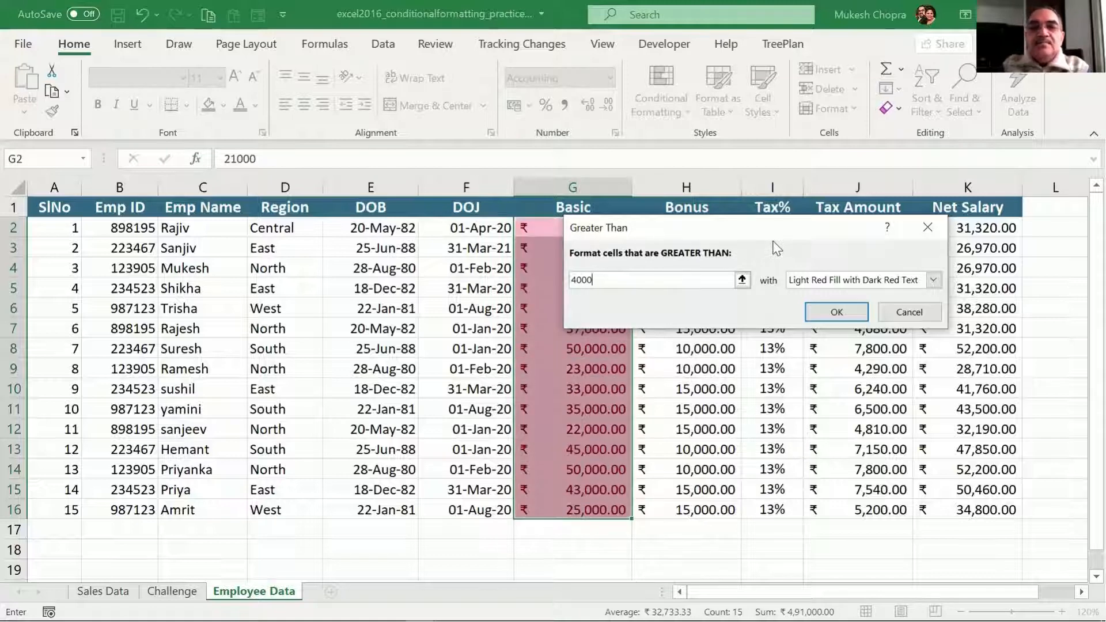
text(0)
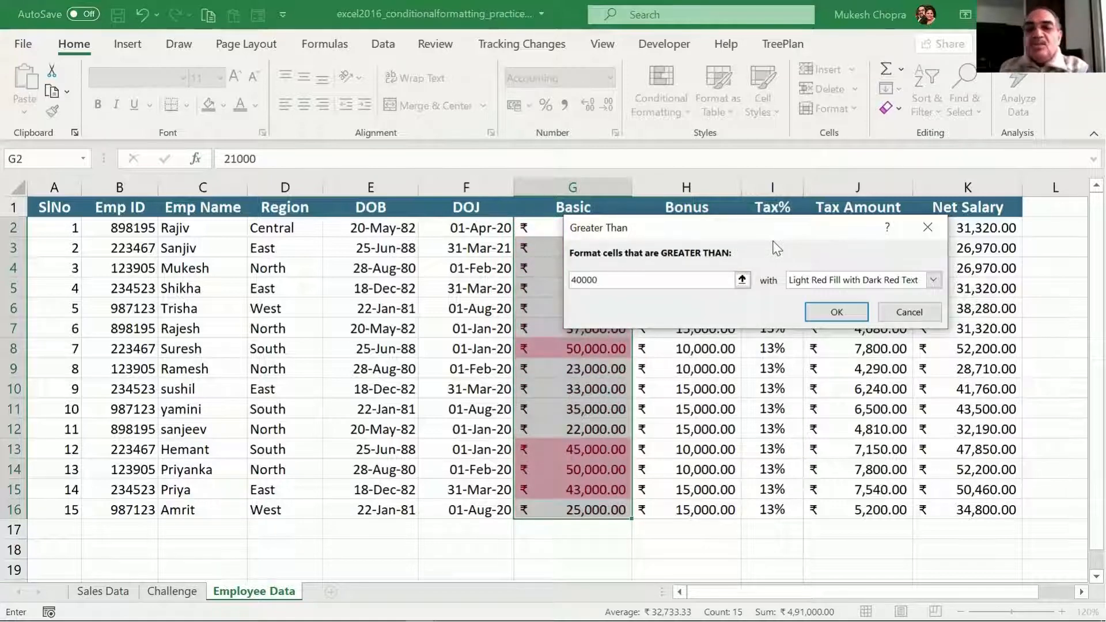
drag(751, 229, 849, 227)
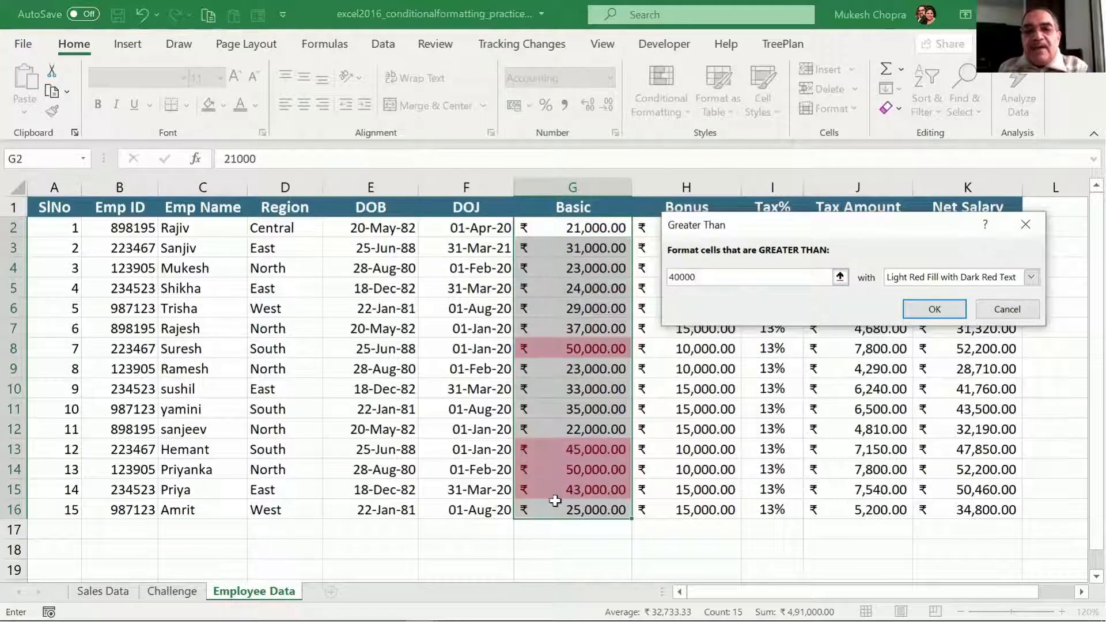
click(989, 284)
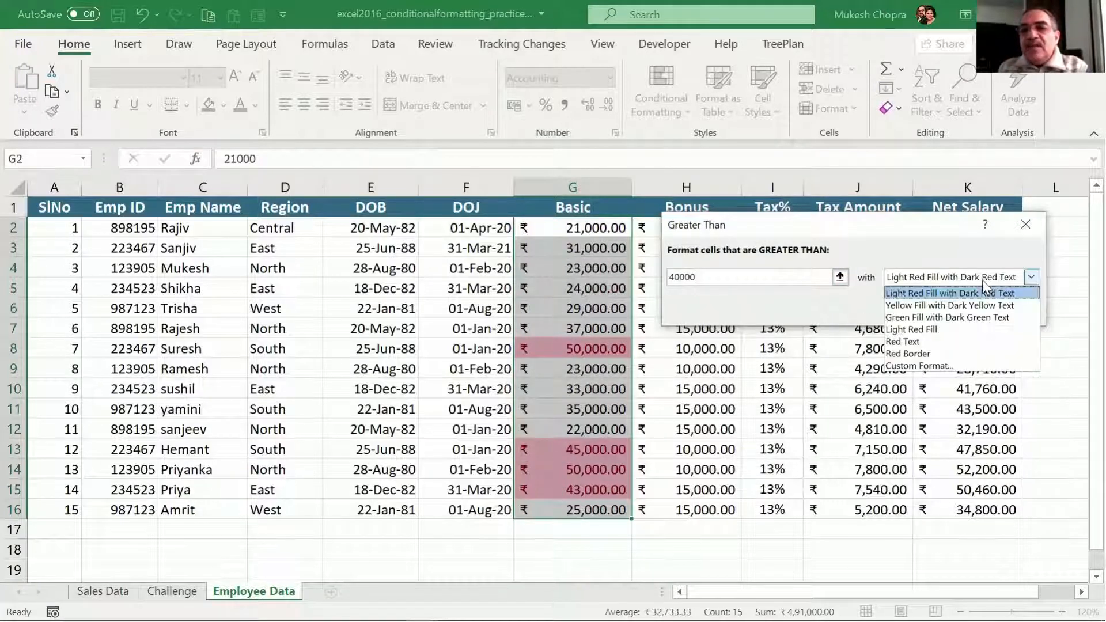
click(966, 301)
click(1031, 277)
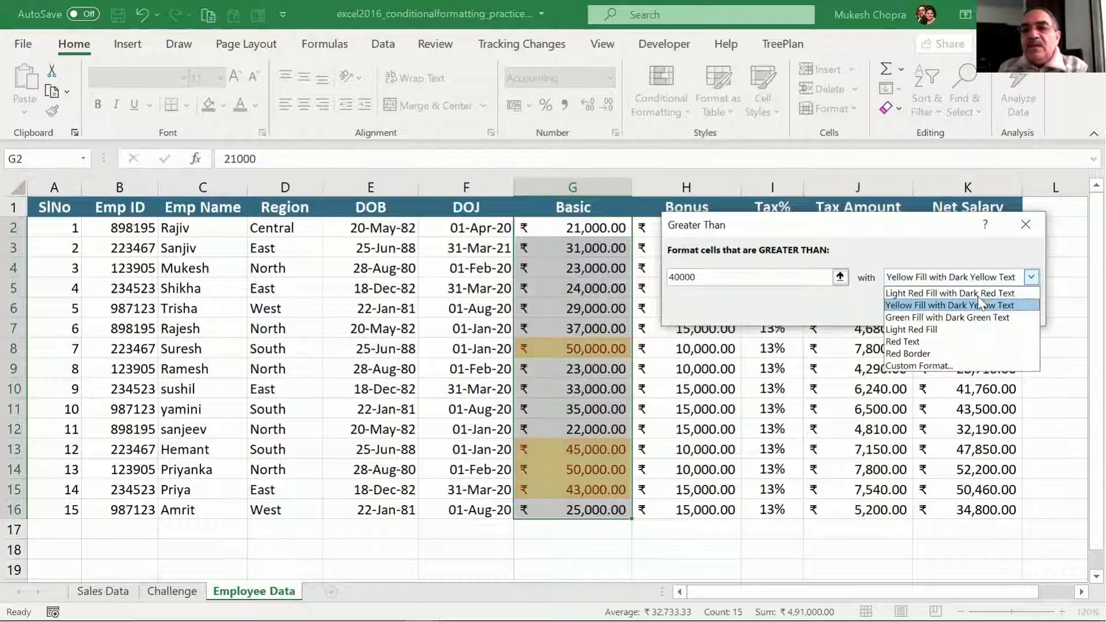
click(982, 316)
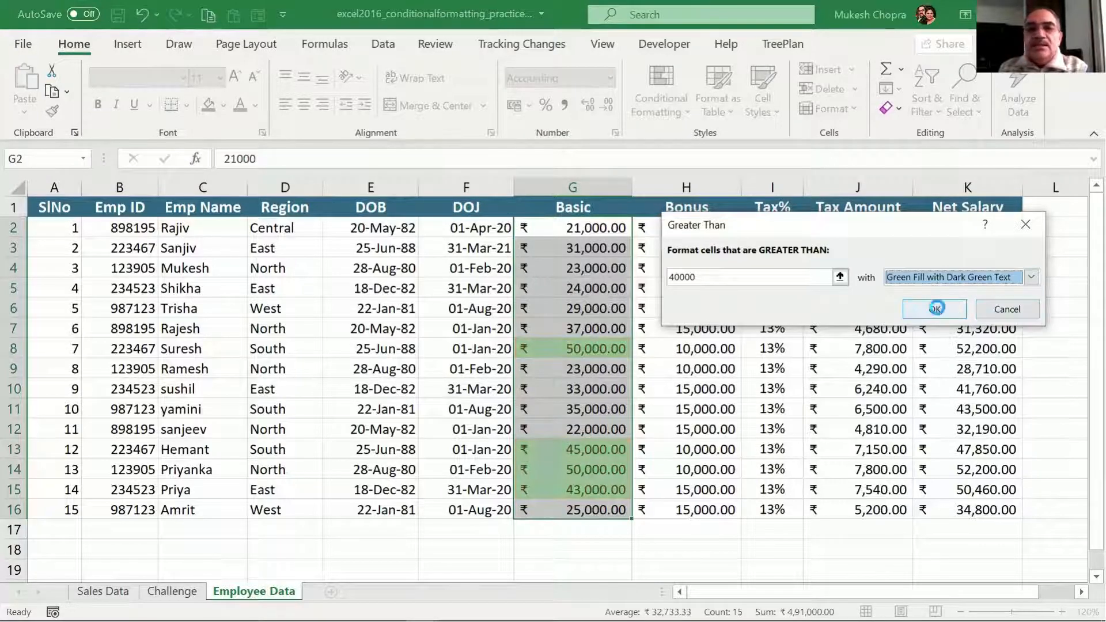
click(937, 310)
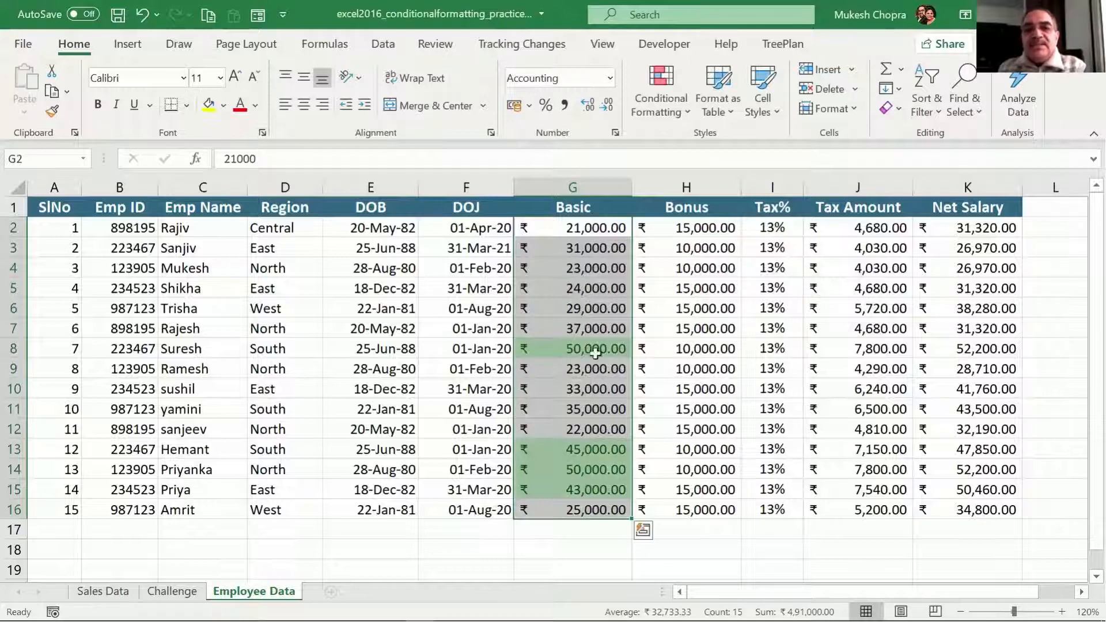
click(602, 327)
click(588, 227)
drag(592, 245, 562, 506)
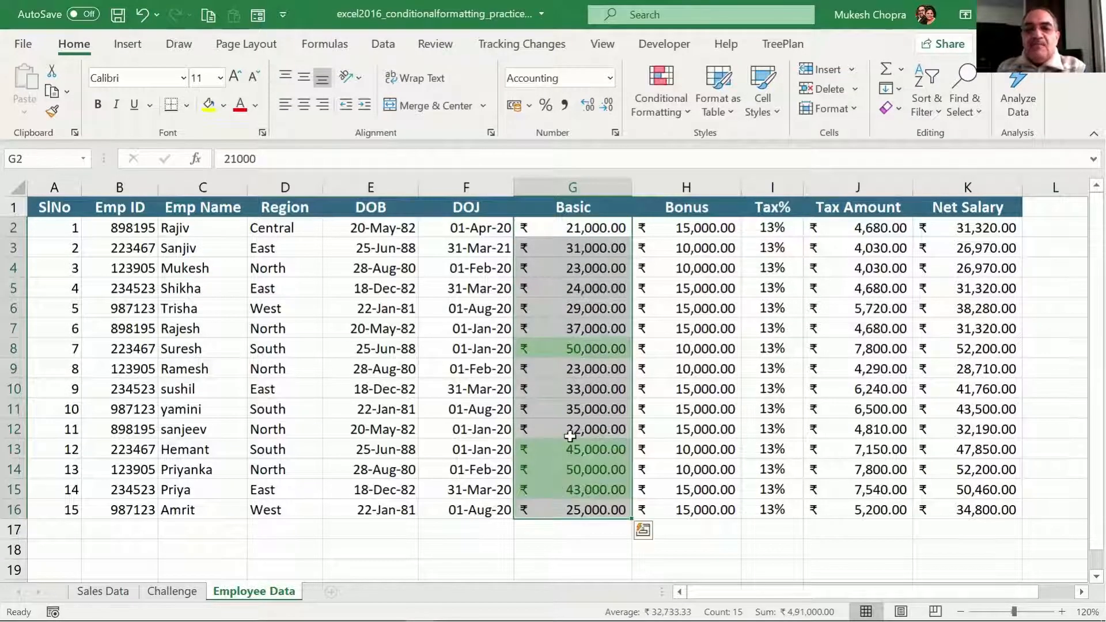
click(571, 432)
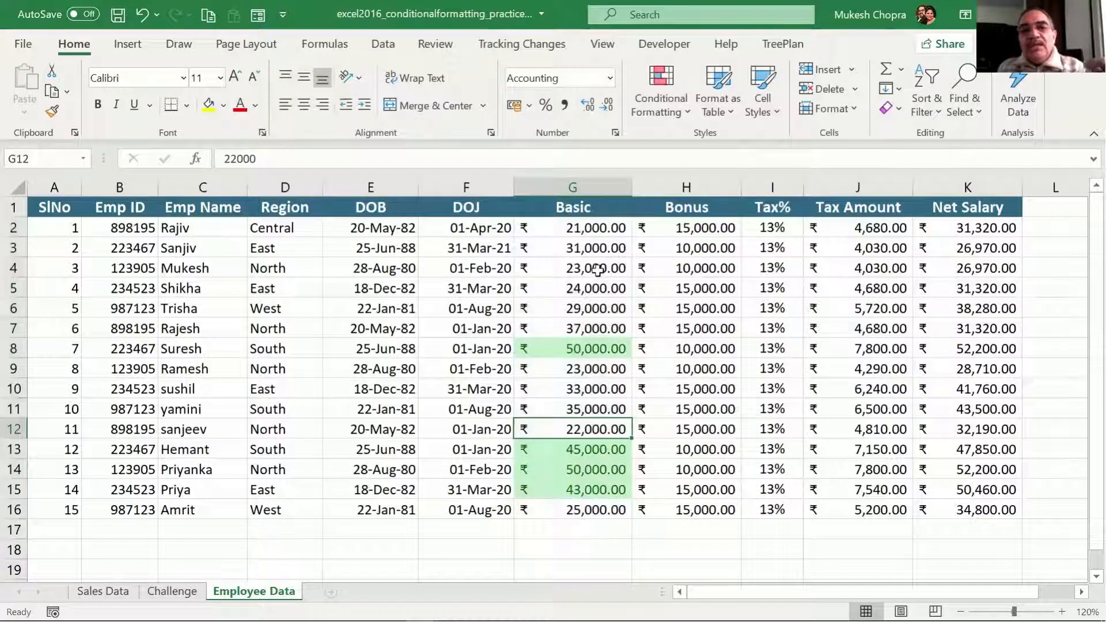
- Change the Basic value in cell G3 to 41000
click(602, 248)
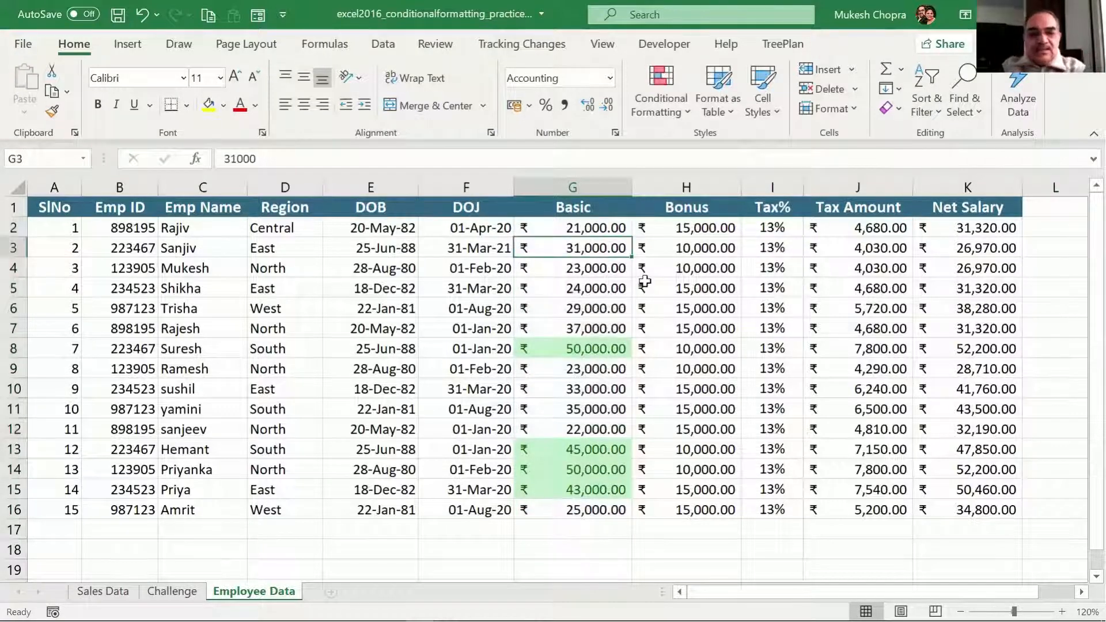
text(41)
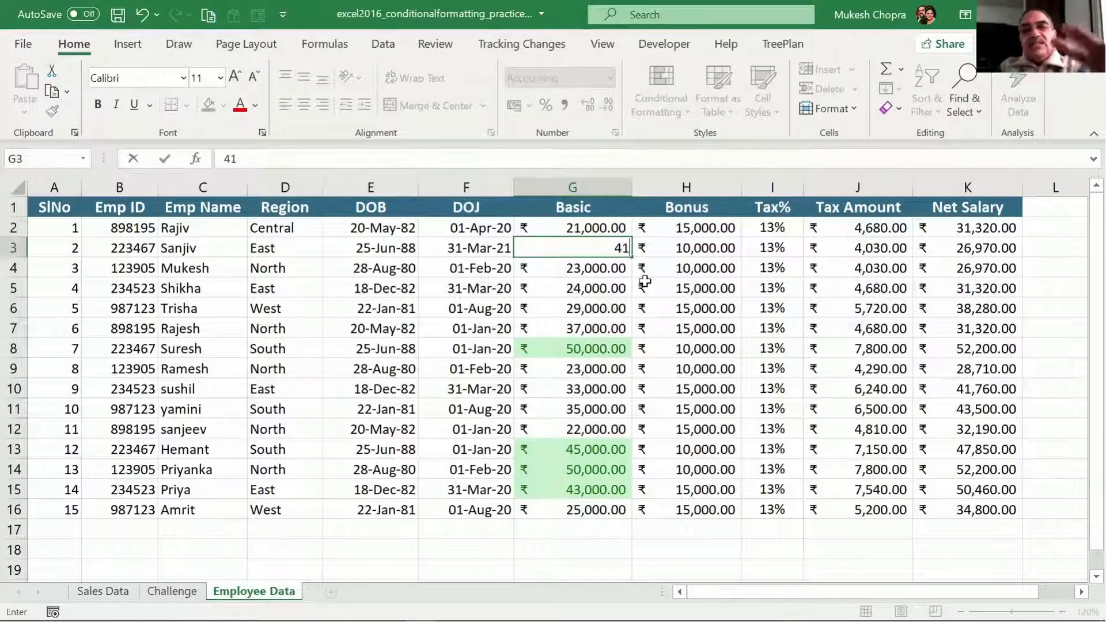
text(,000)
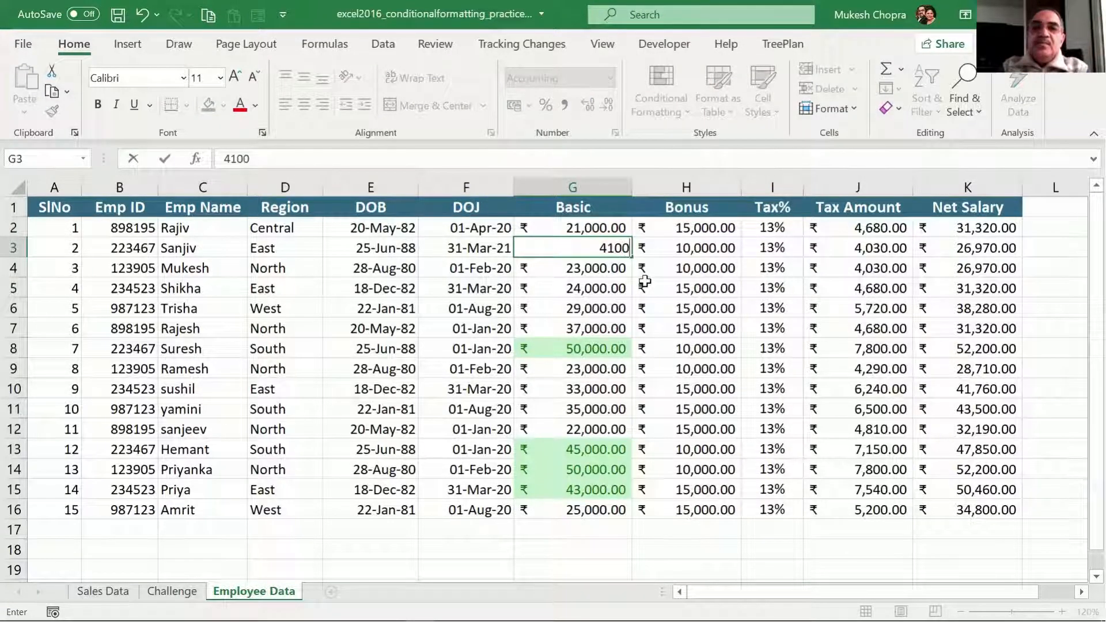
key(Return)
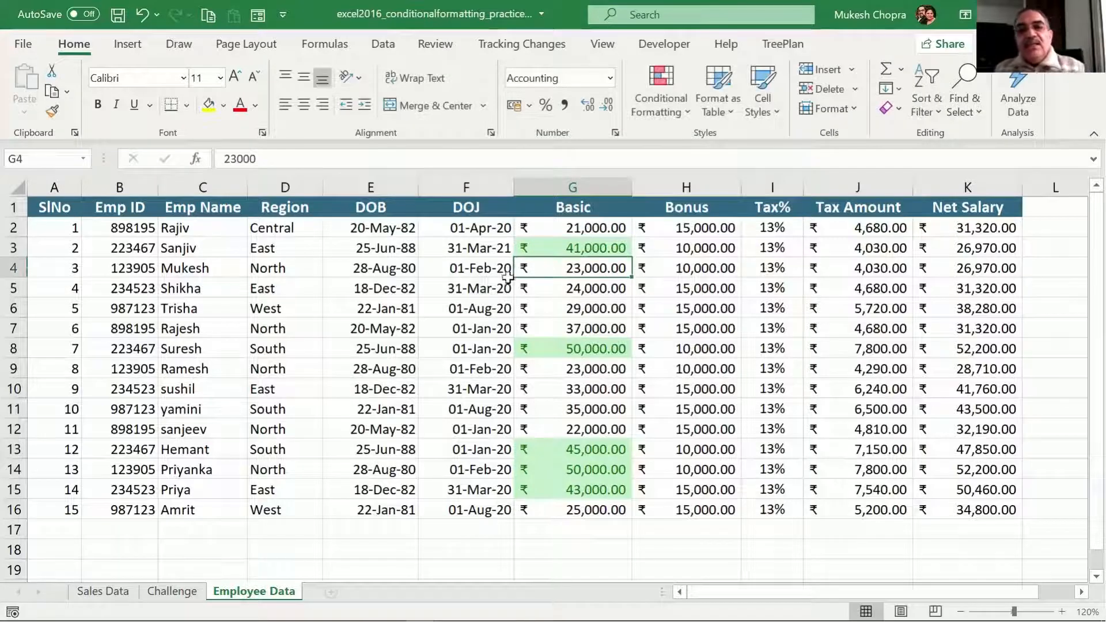
drag(585, 231, 585, 490)
click(600, 355)
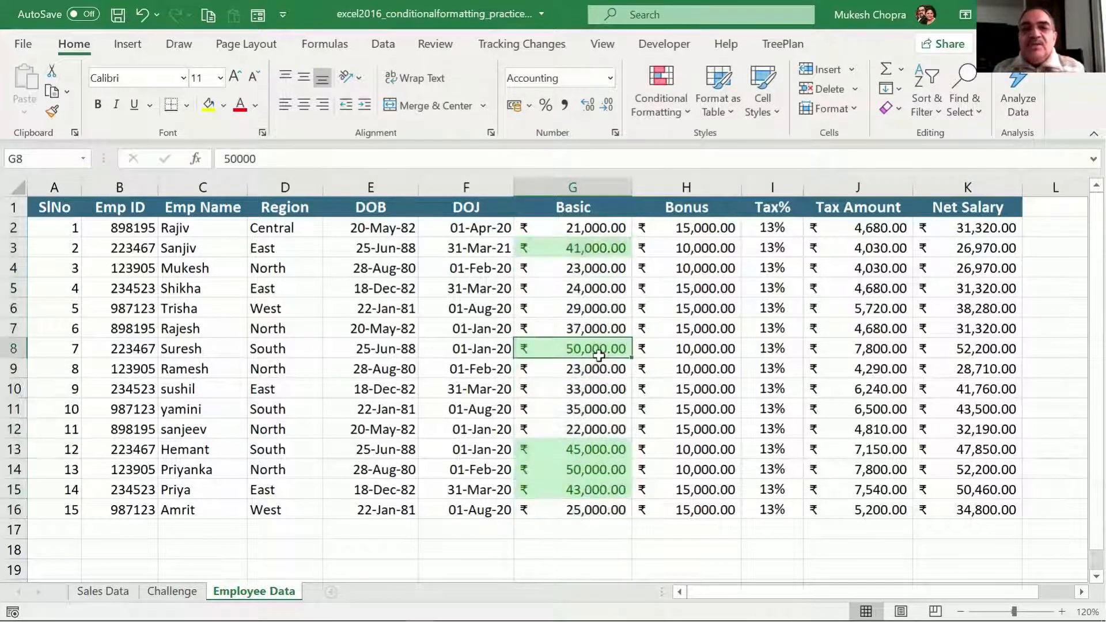
click(619, 249)
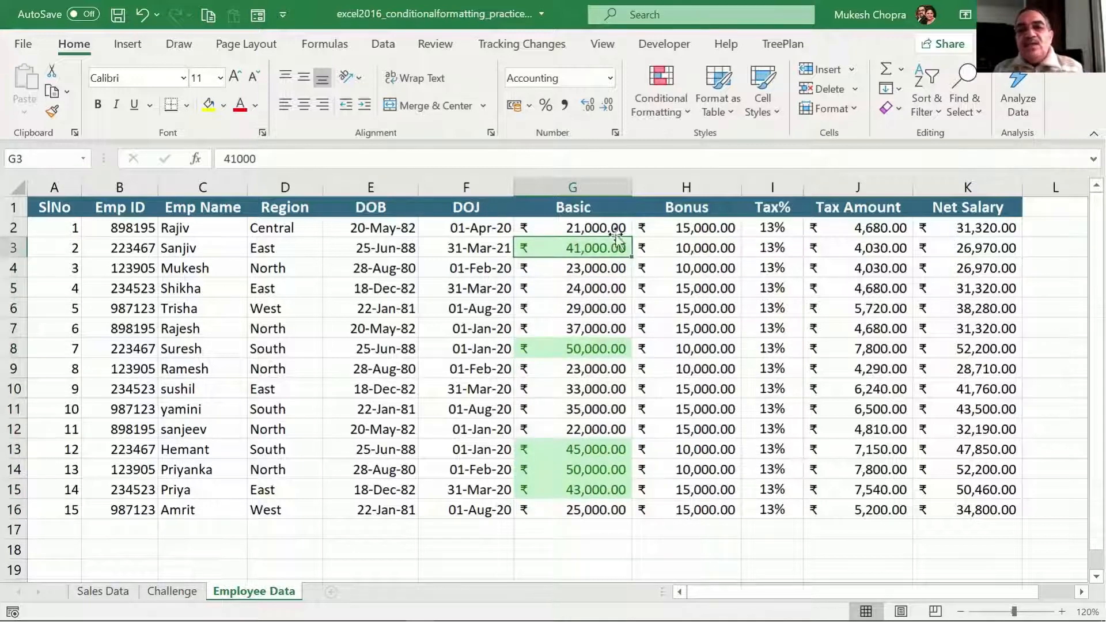
drag(617, 233, 555, 510)
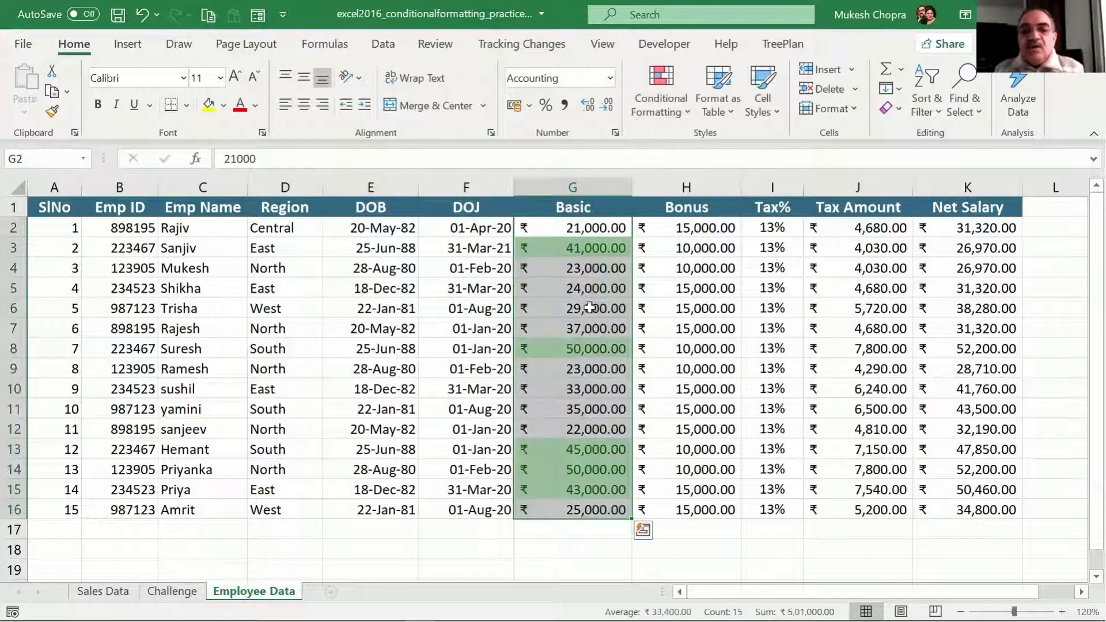
click(604, 250)
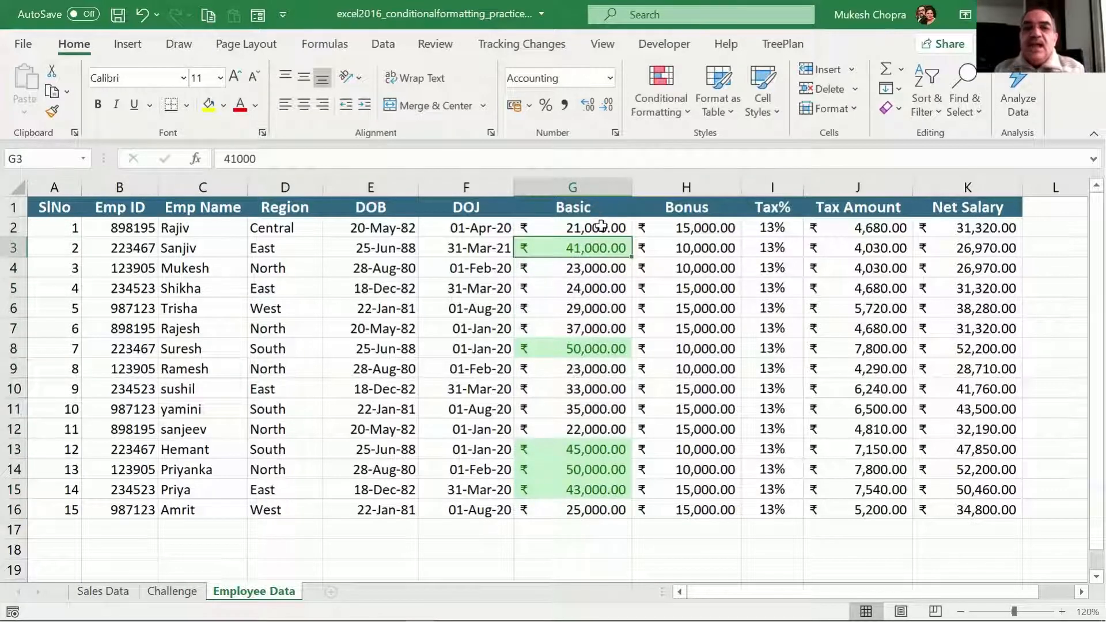
- Highlight Basic values in G2:G16 less than 30000 using Light Red Fill with Dark Red Text
drag(601, 225, 575, 509)
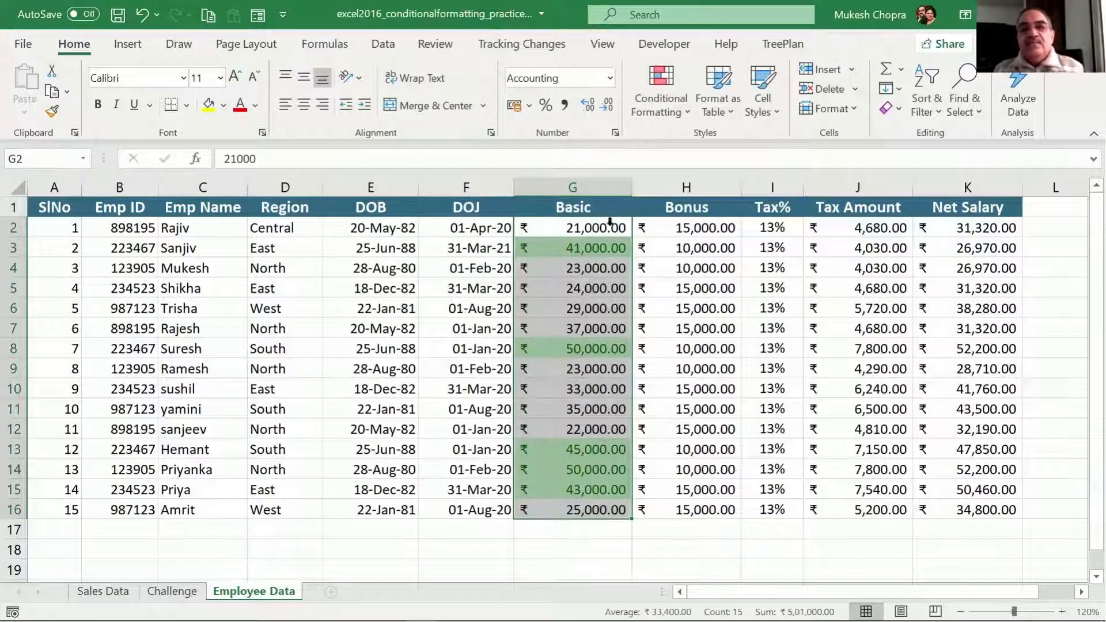
click(682, 113)
mouse_move(700, 148)
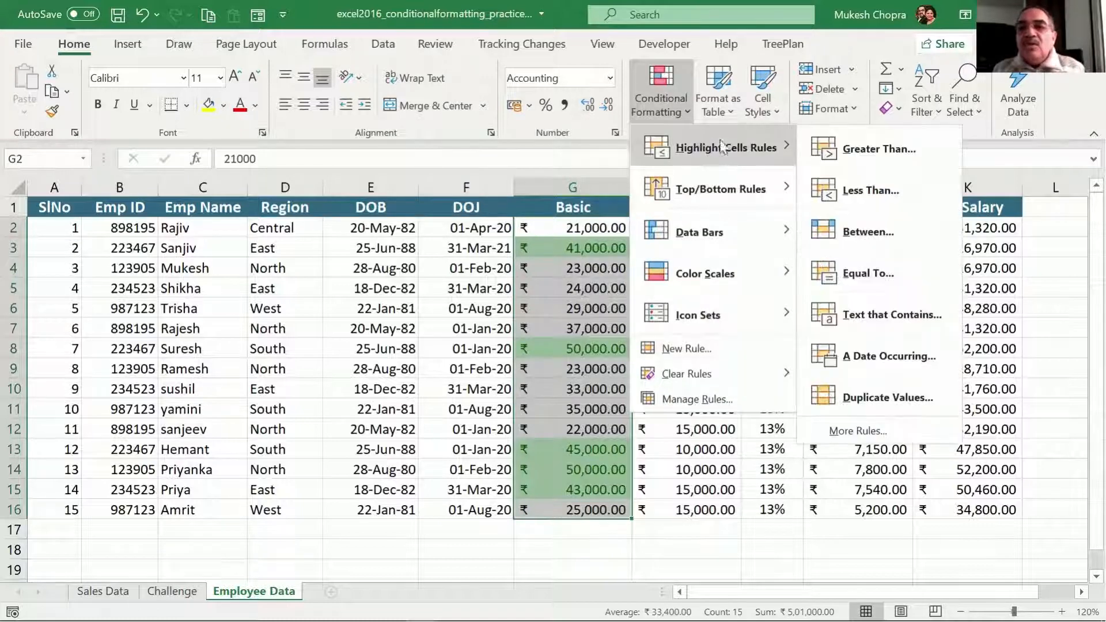
click(873, 192)
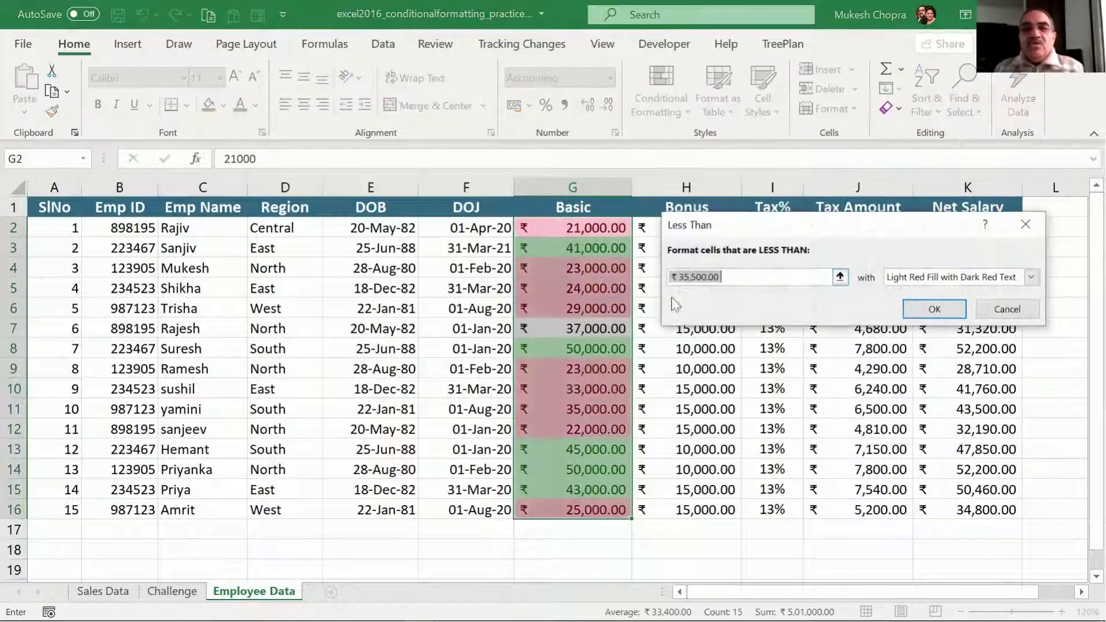
text(20)
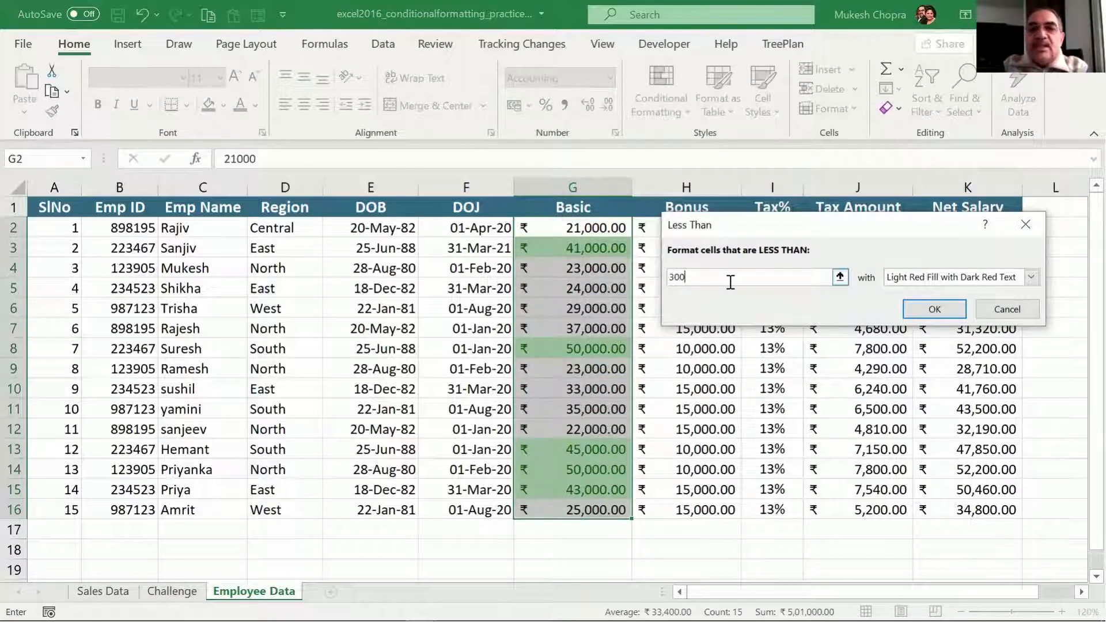
text(0000)
key(Return)
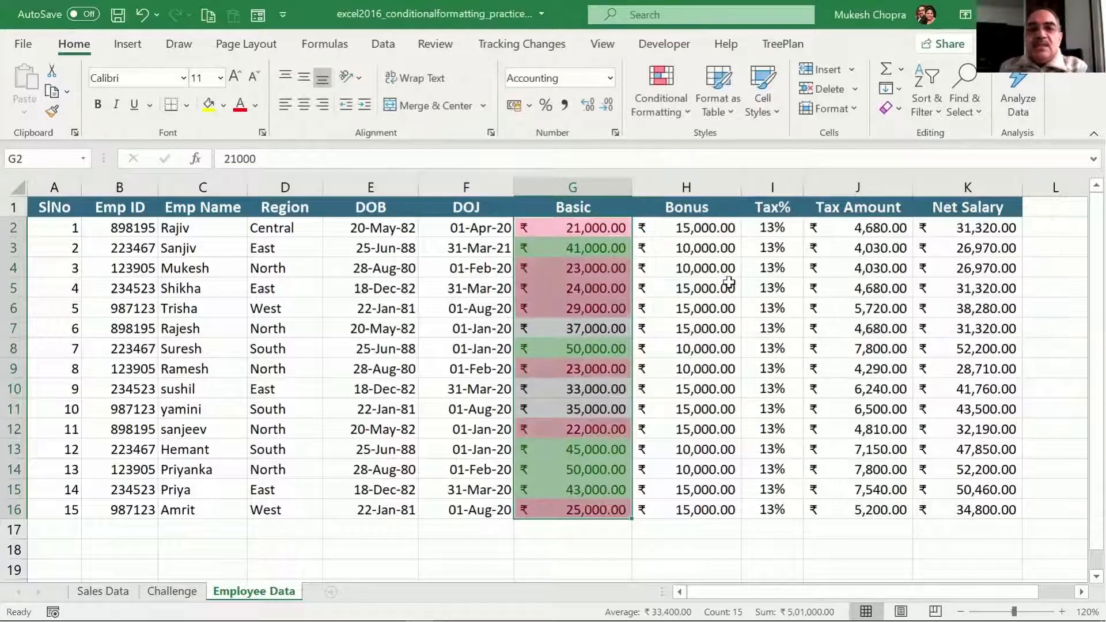
click(588, 286)
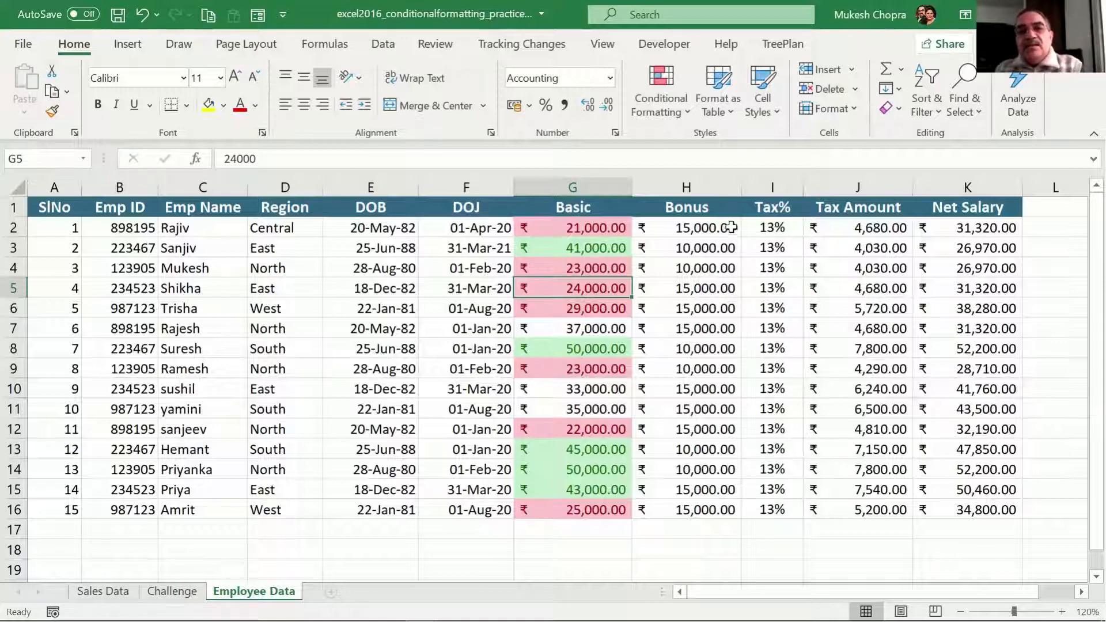
- Clear the conditional formatting rules from the Basic cells G2:G16 only
drag(618, 229, 594, 510)
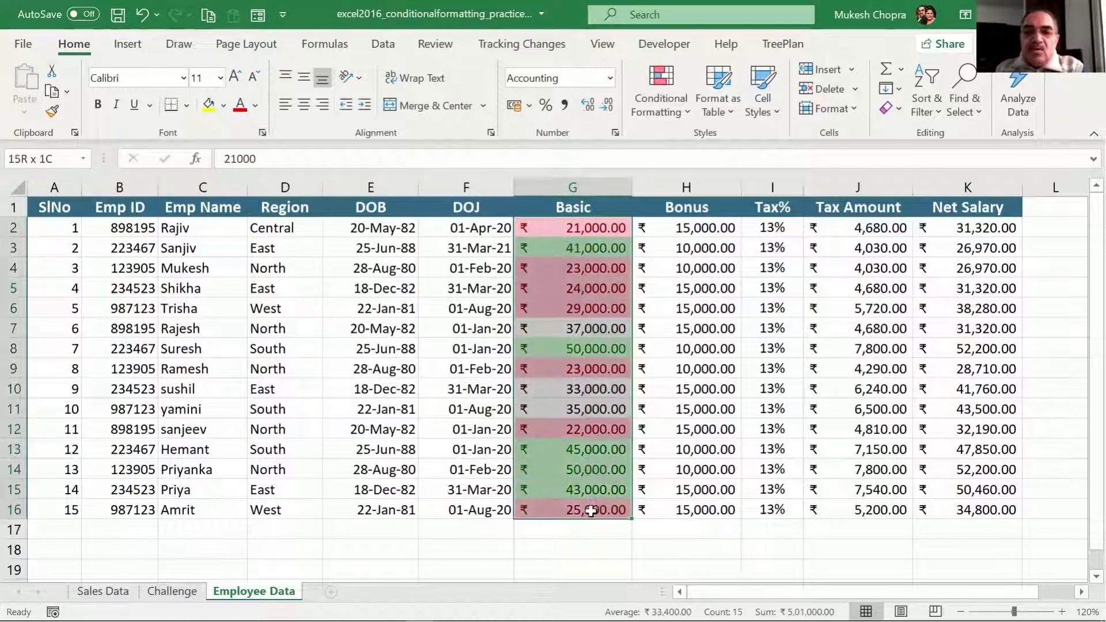
click(682, 115)
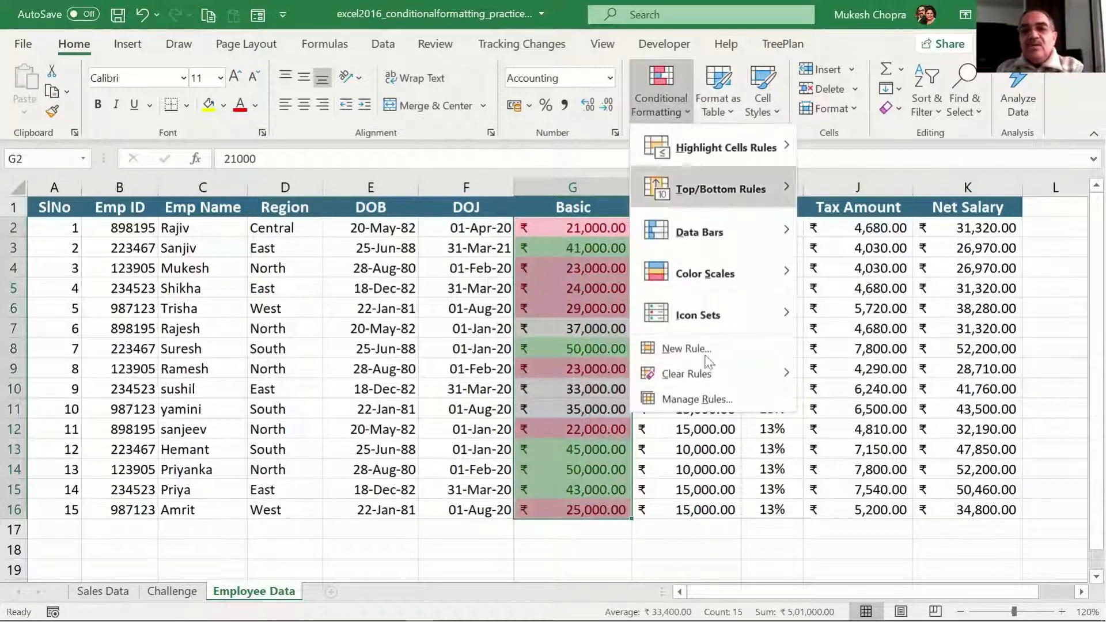
mouse_move(714, 373)
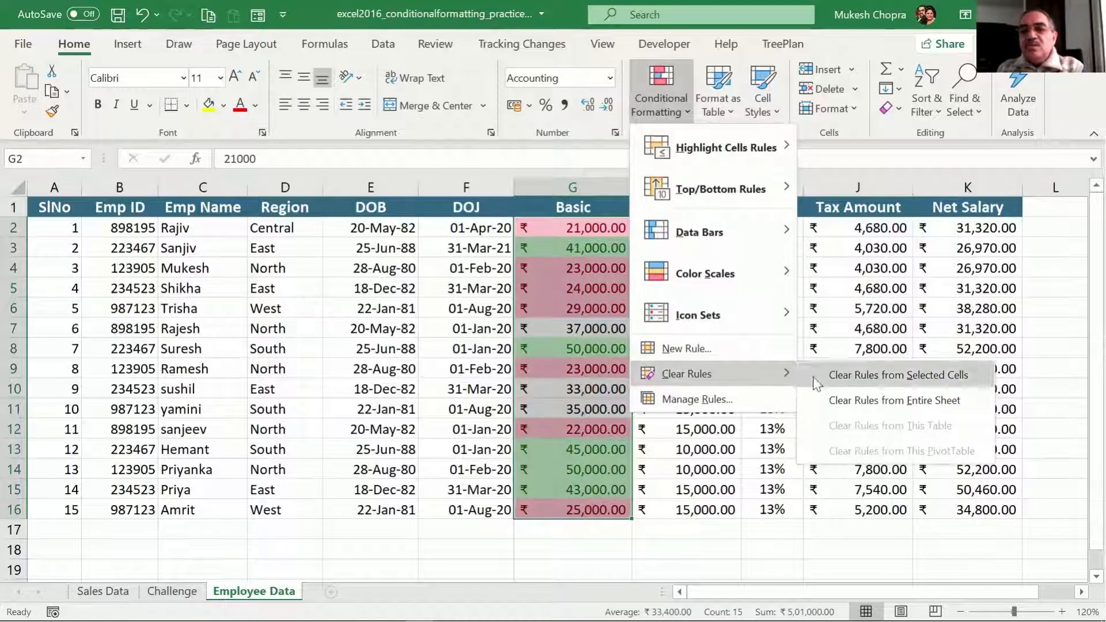
click(946, 376)
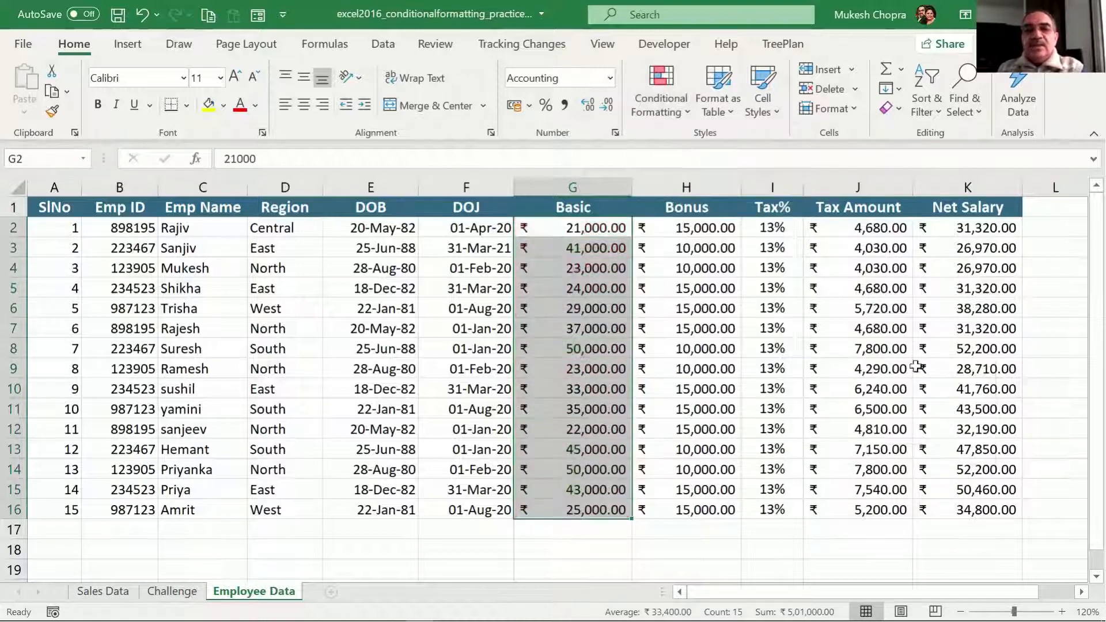
click(602, 229)
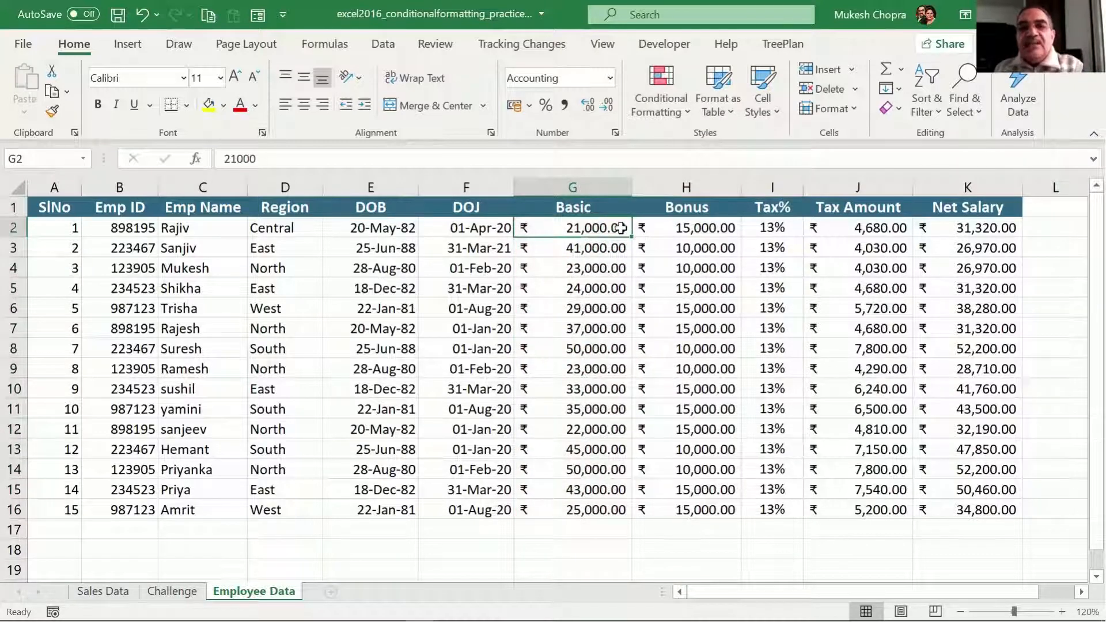
- Apply blue gradient-fill data bars to the Basic values in G2:G16
drag(620, 229, 605, 510)
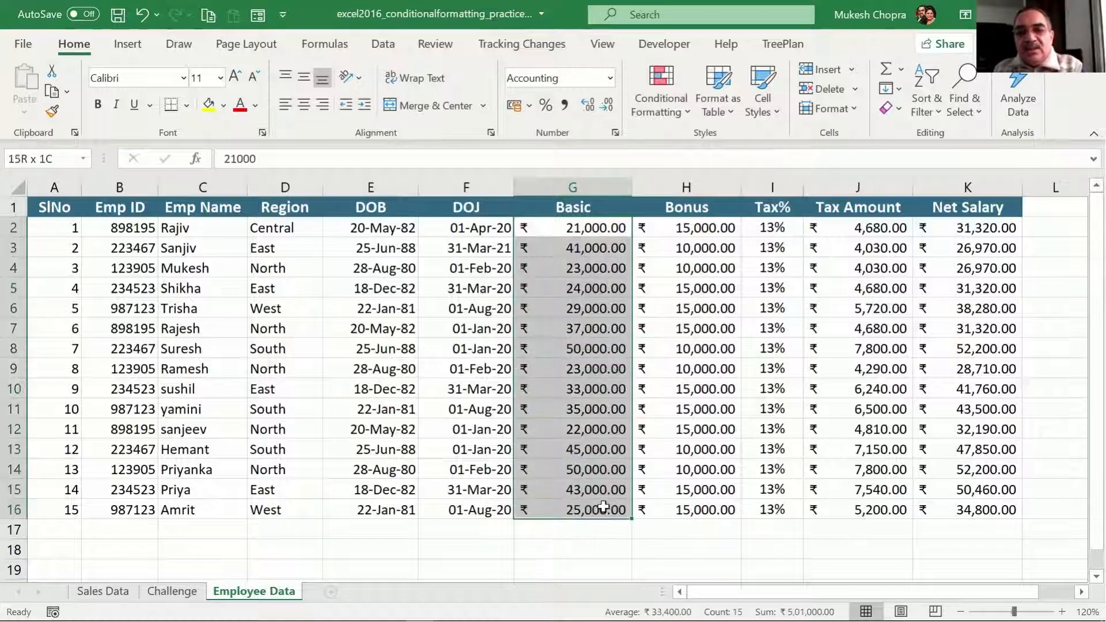
click(683, 115)
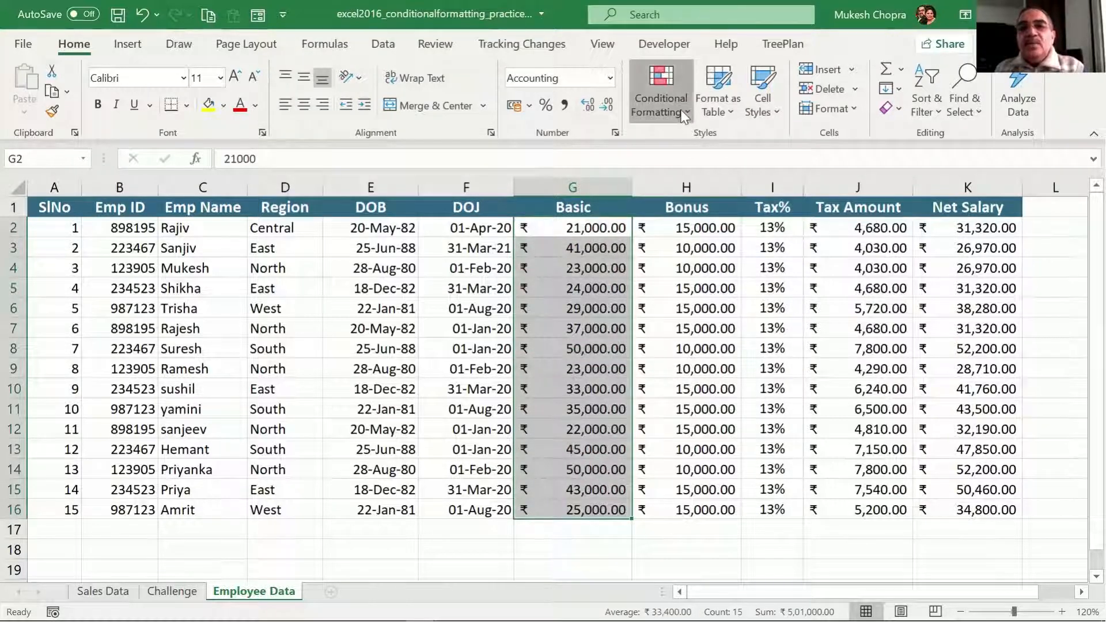
mouse_move(687, 234)
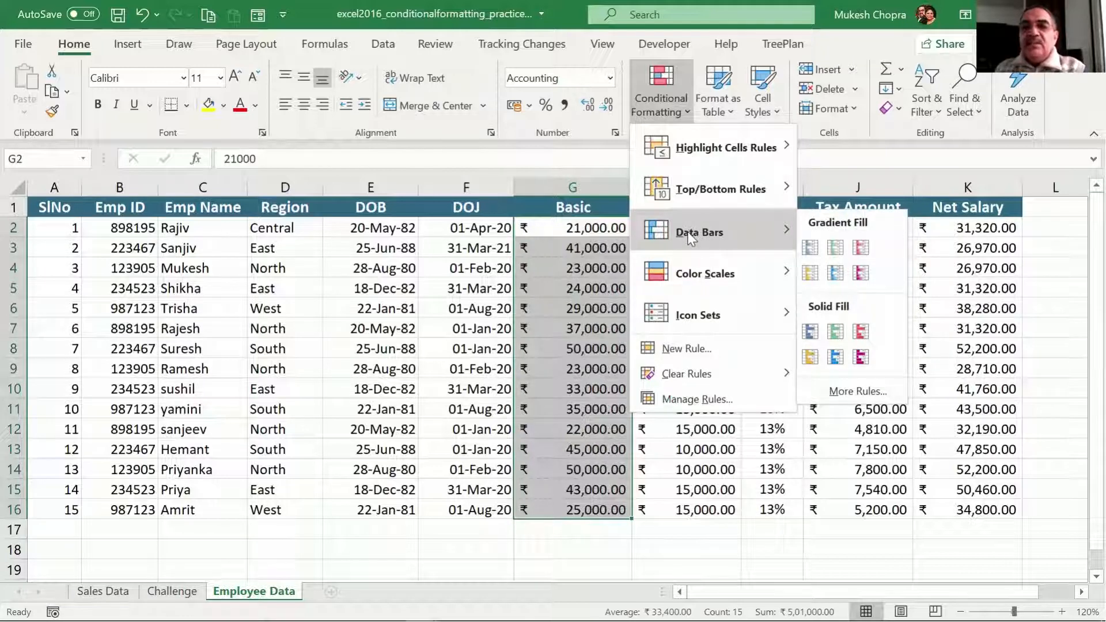
click(810, 248)
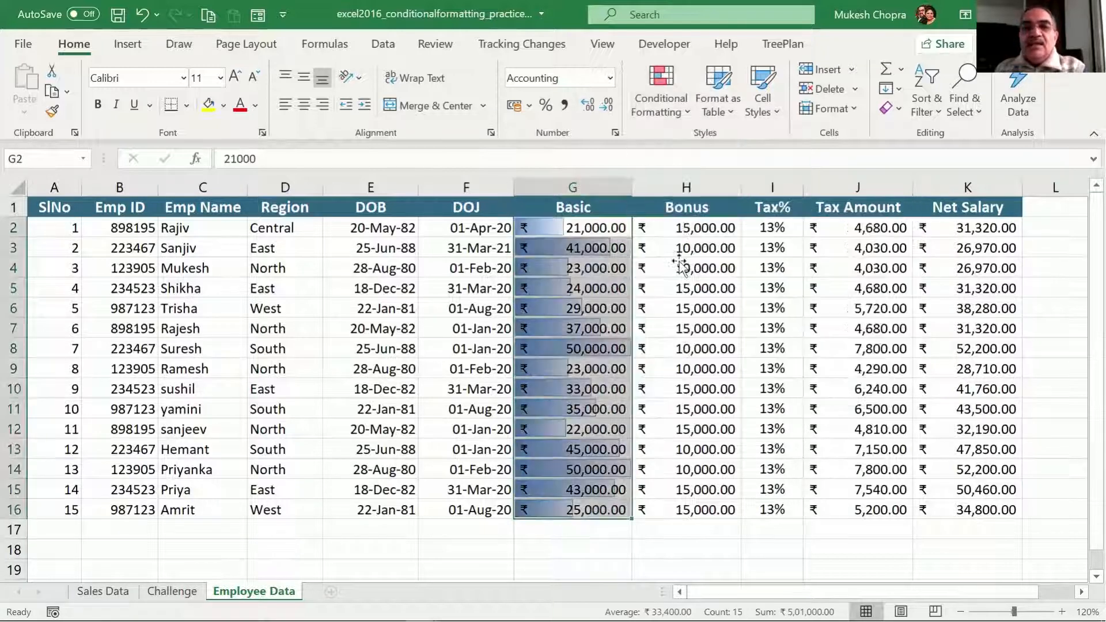
click(619, 283)
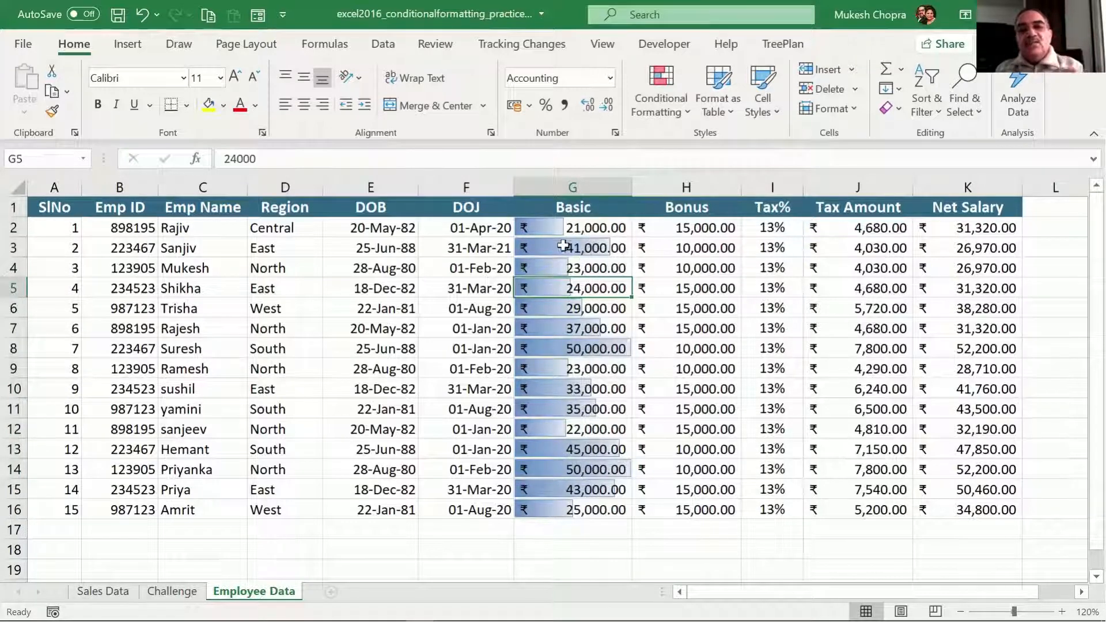
drag(565, 228, 554, 510)
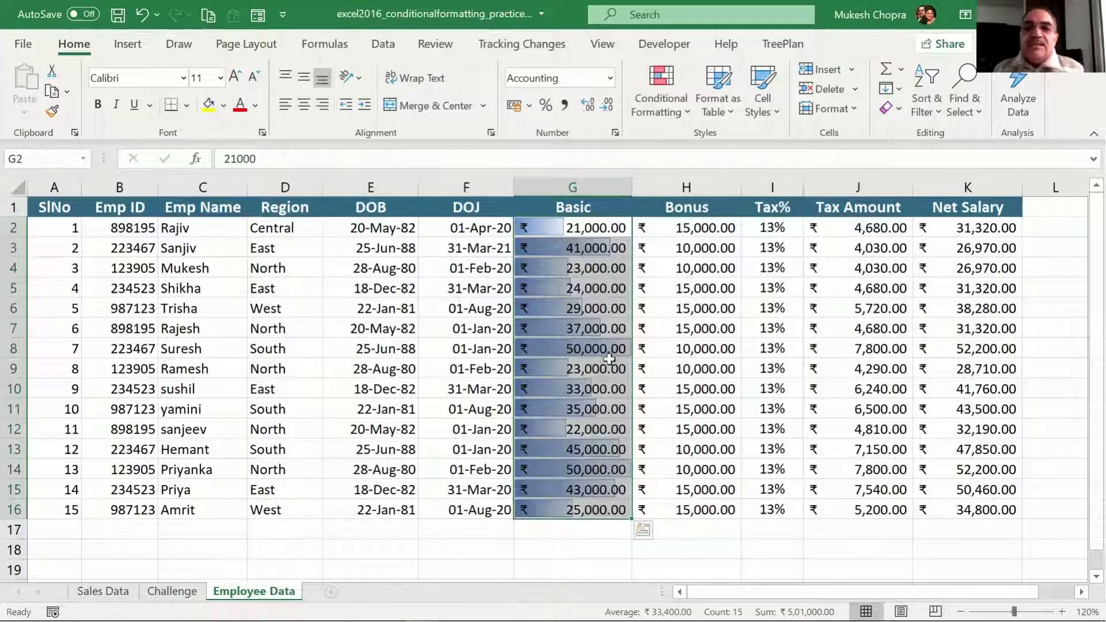
click(610, 356)
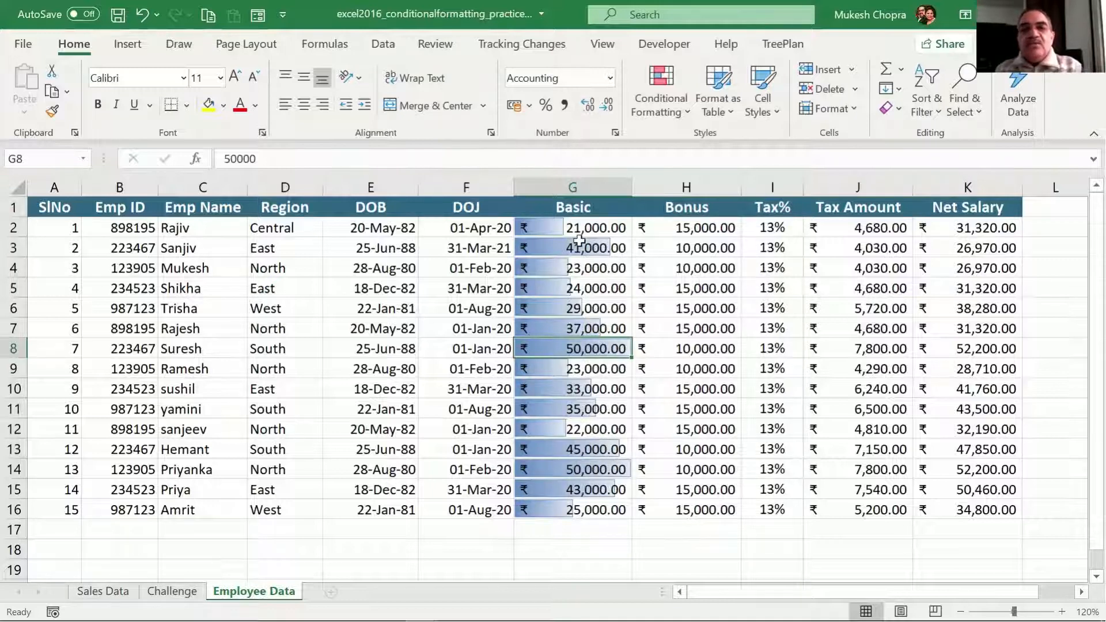
- Change the Basic value in cell G4 to 45000
click(544, 270)
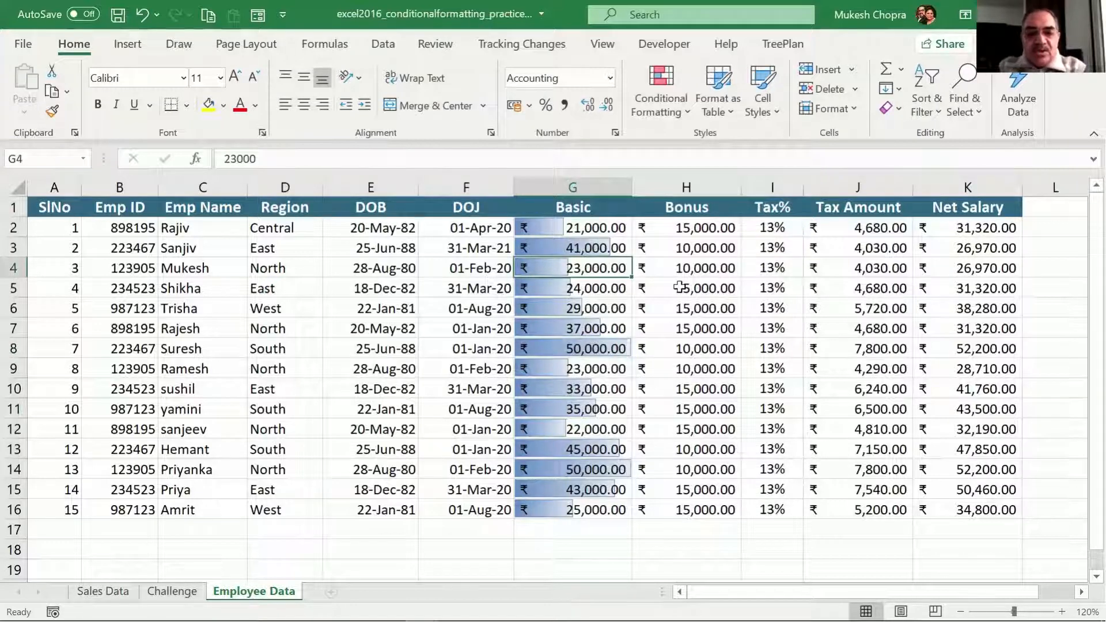
text(45000)
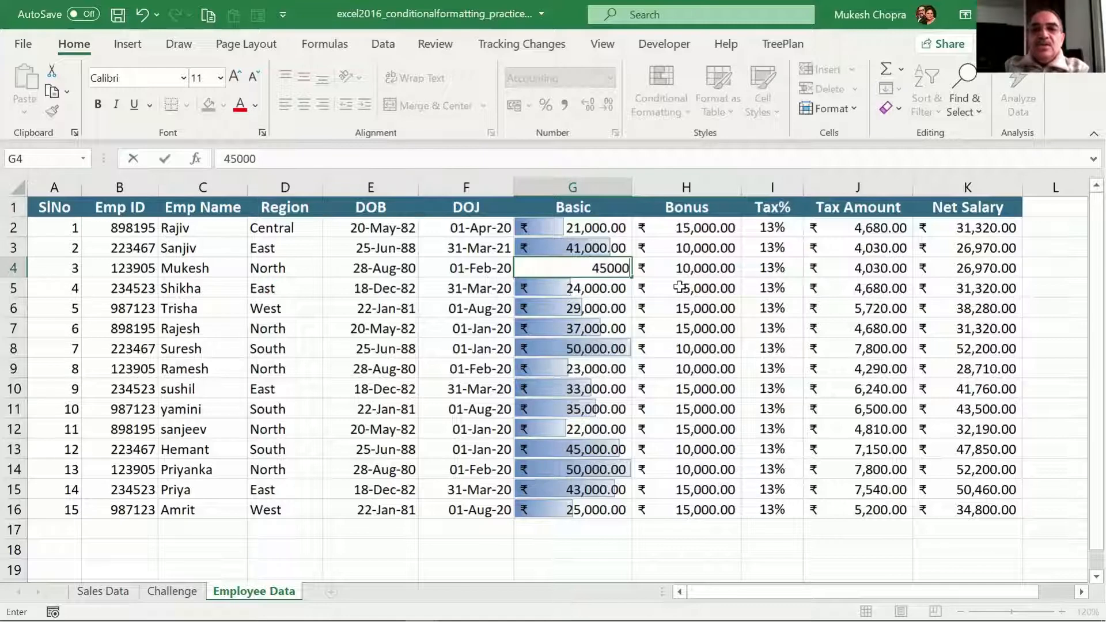
key(Return)
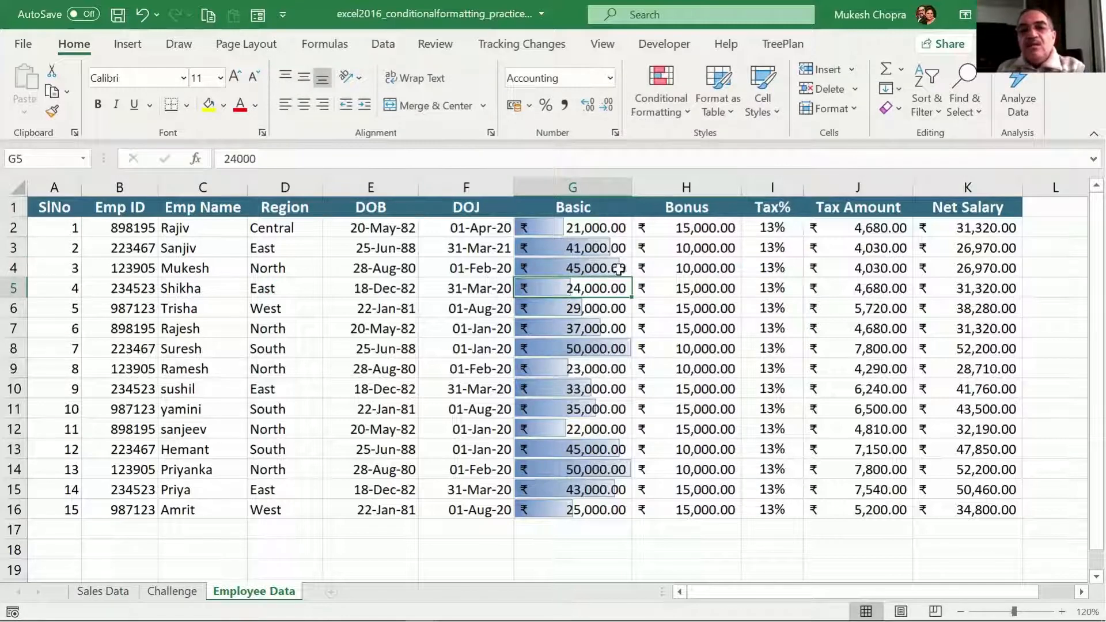
- Change the Basic value in cell G8 to 80000
click(614, 348)
double_click(612, 347)
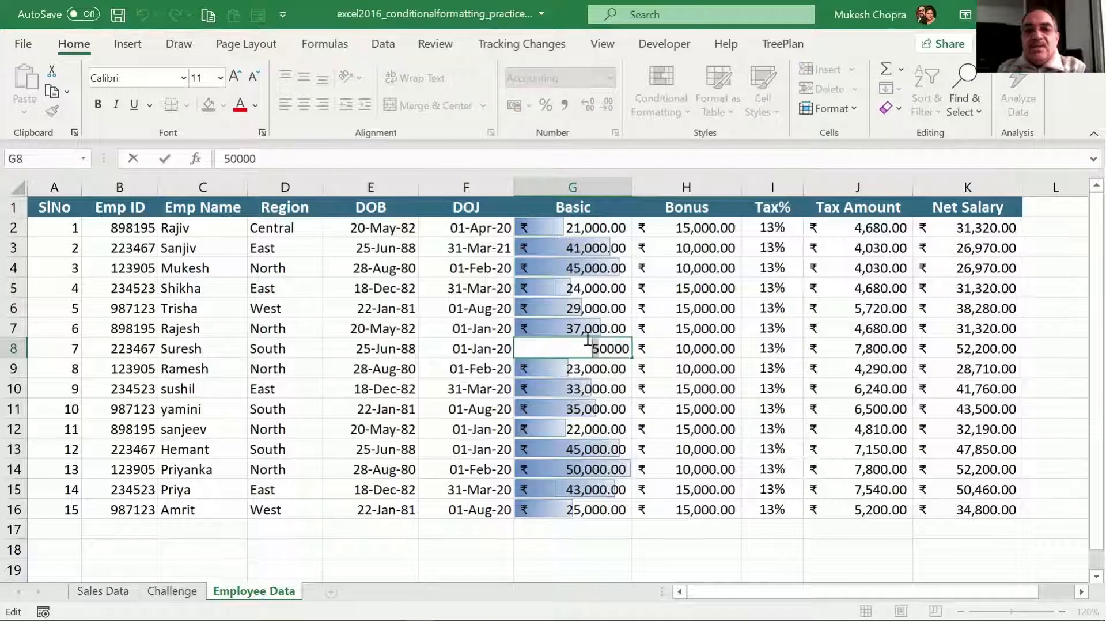
double_click(587, 339)
text(80000)
key(Return)
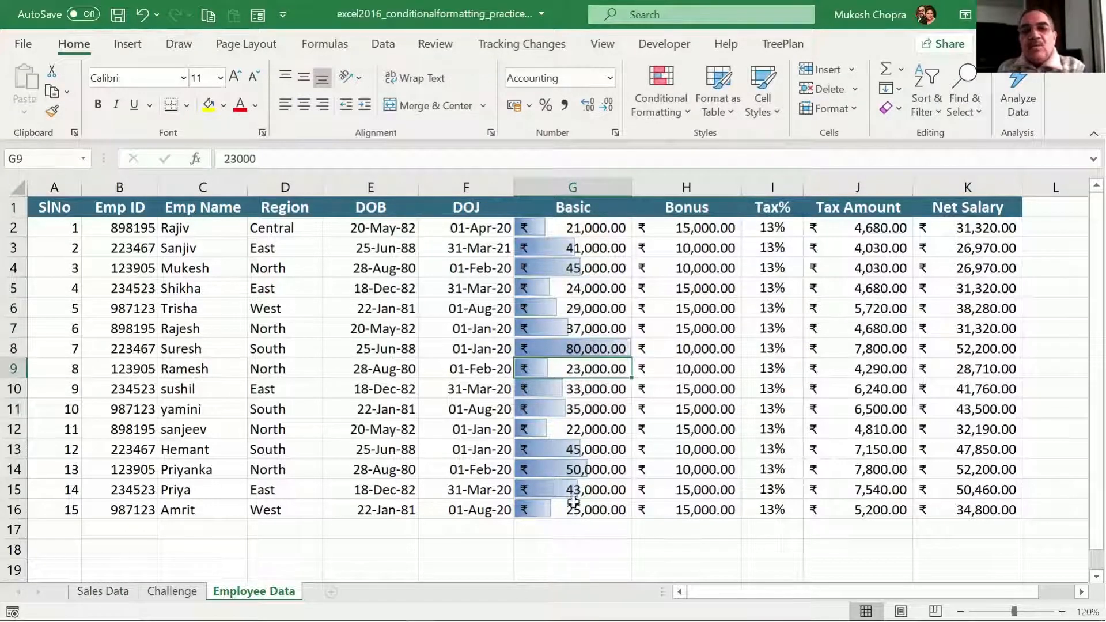
click(607, 348)
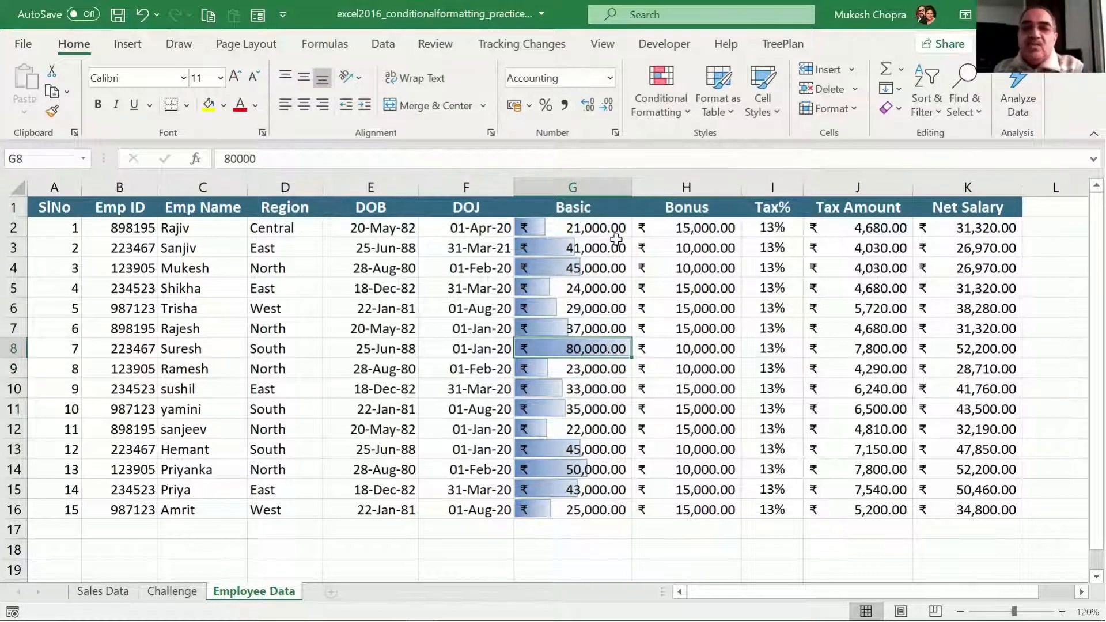
drag(614, 234, 601, 510)
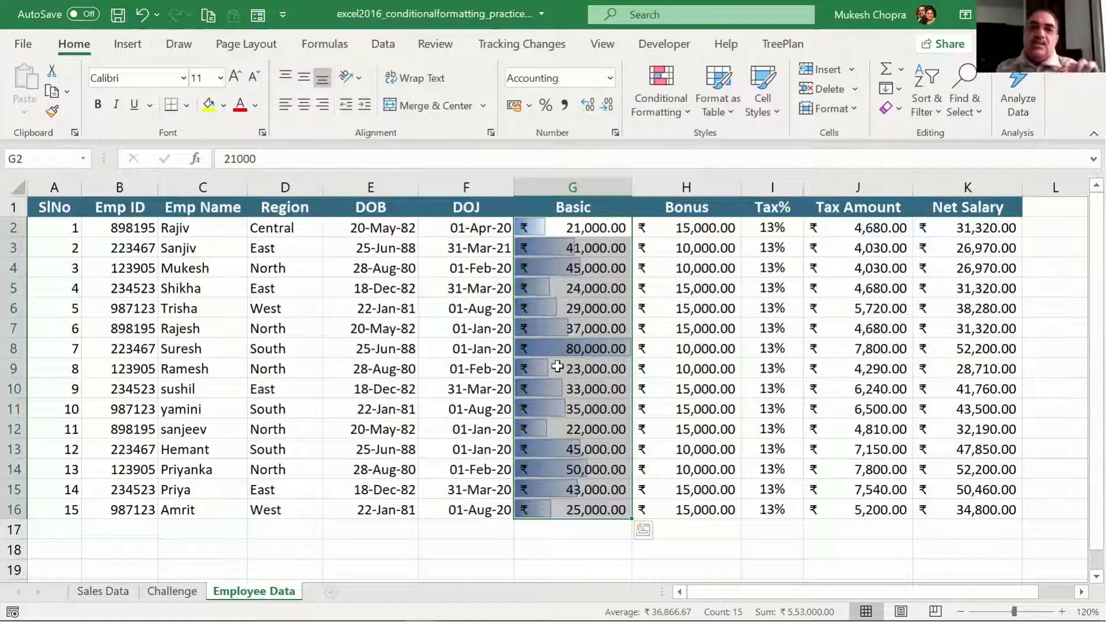
click(557, 366)
drag(618, 223, 556, 504)
click(558, 450)
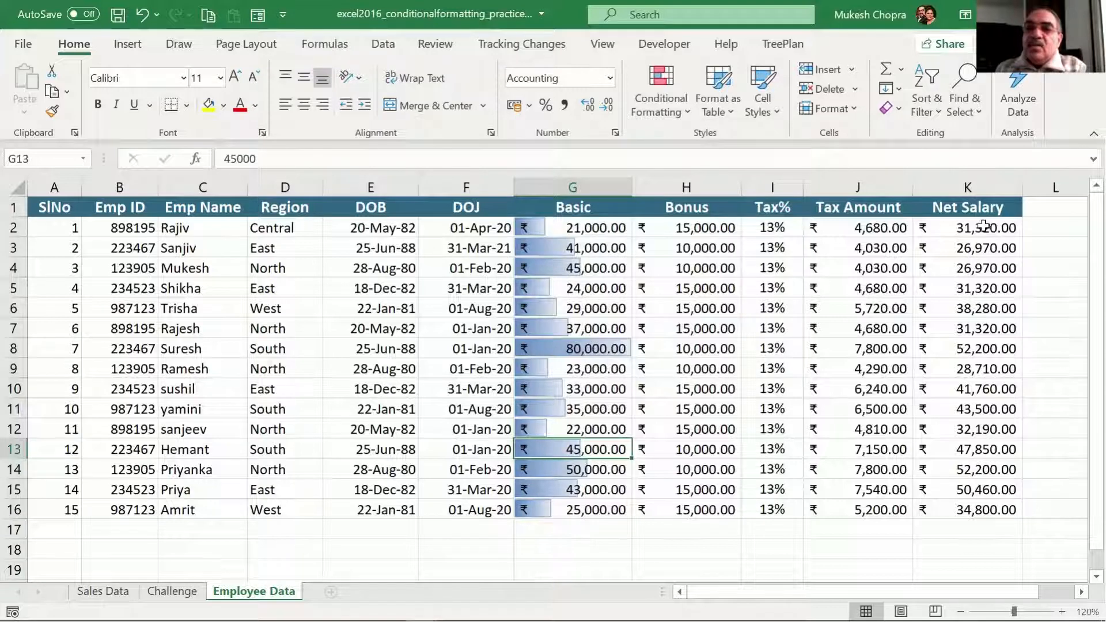
- Apply the Green-Yellow-Red color scale to the Net Salary values in K2:K16
drag(983, 228, 927, 501)
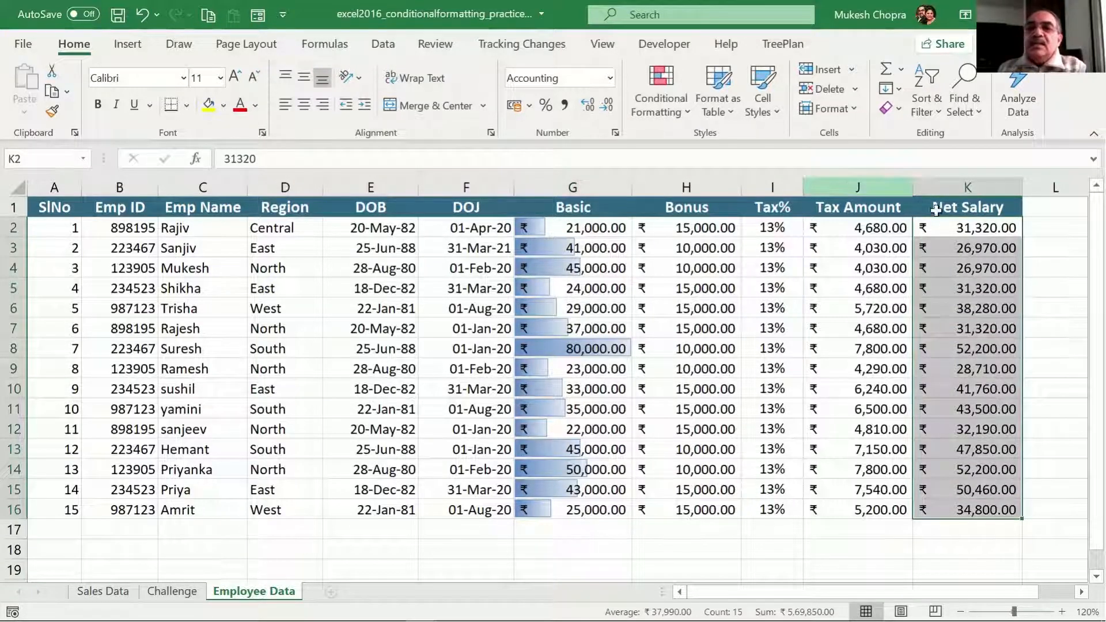
click(657, 105)
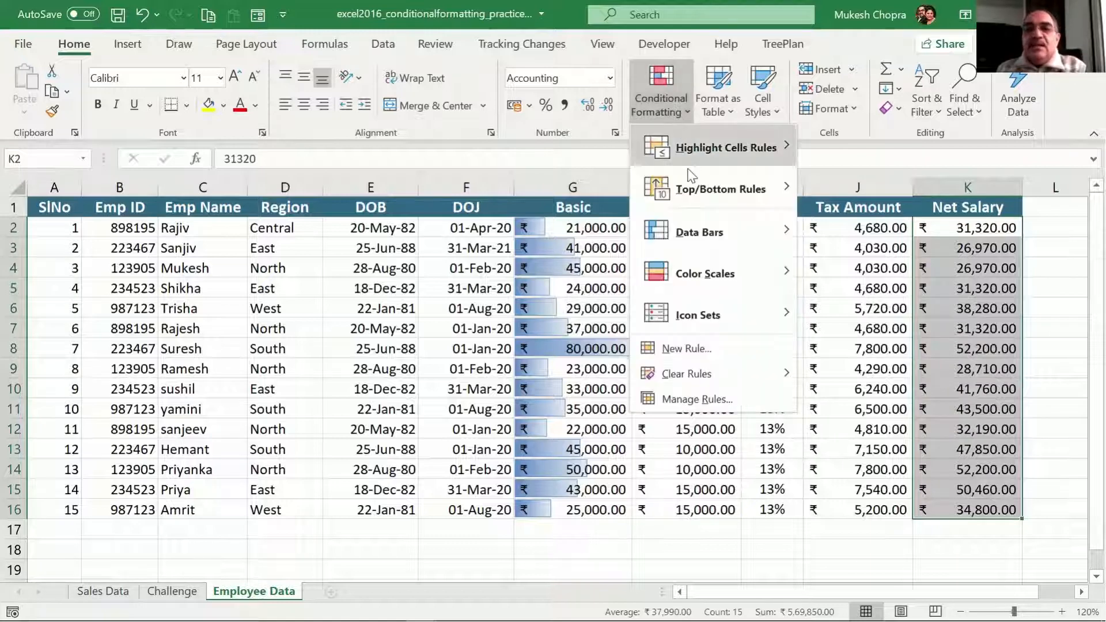
mouse_move(703, 271)
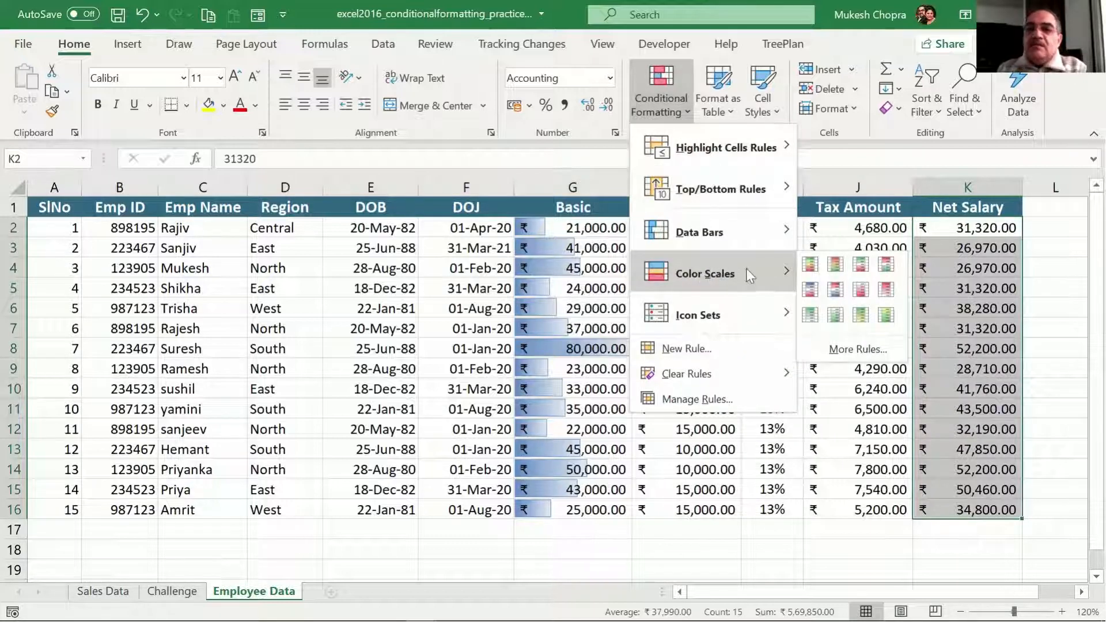
click(810, 265)
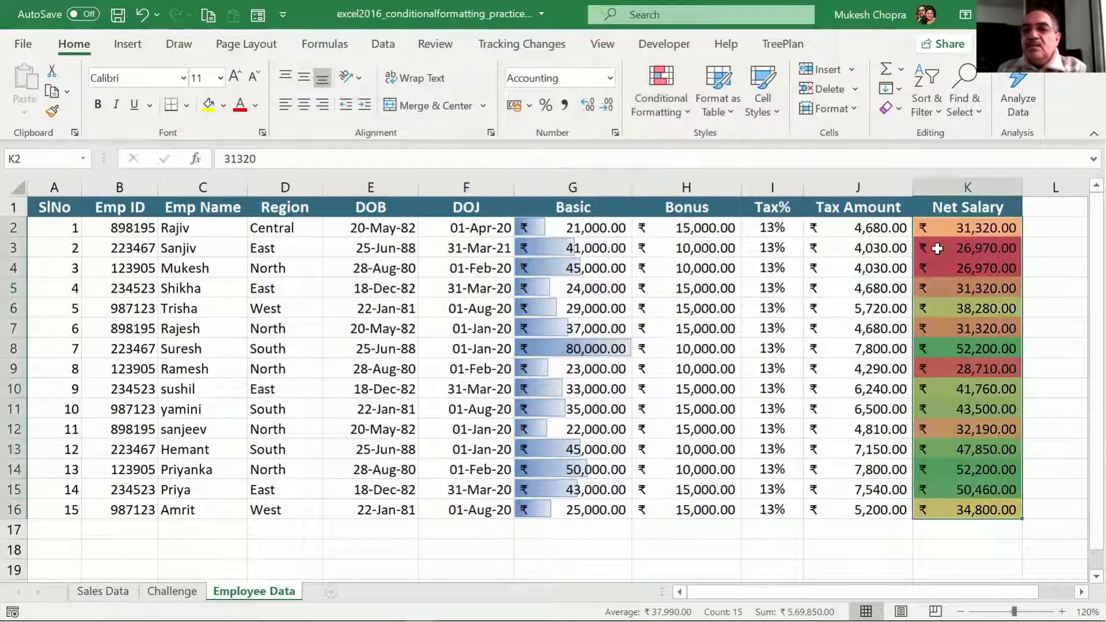
- Examine how the color scale shades the highest, middle and lowest Net Salary values in K2:K16
click(877, 248)
drag(979, 237, 945, 510)
click(950, 426)
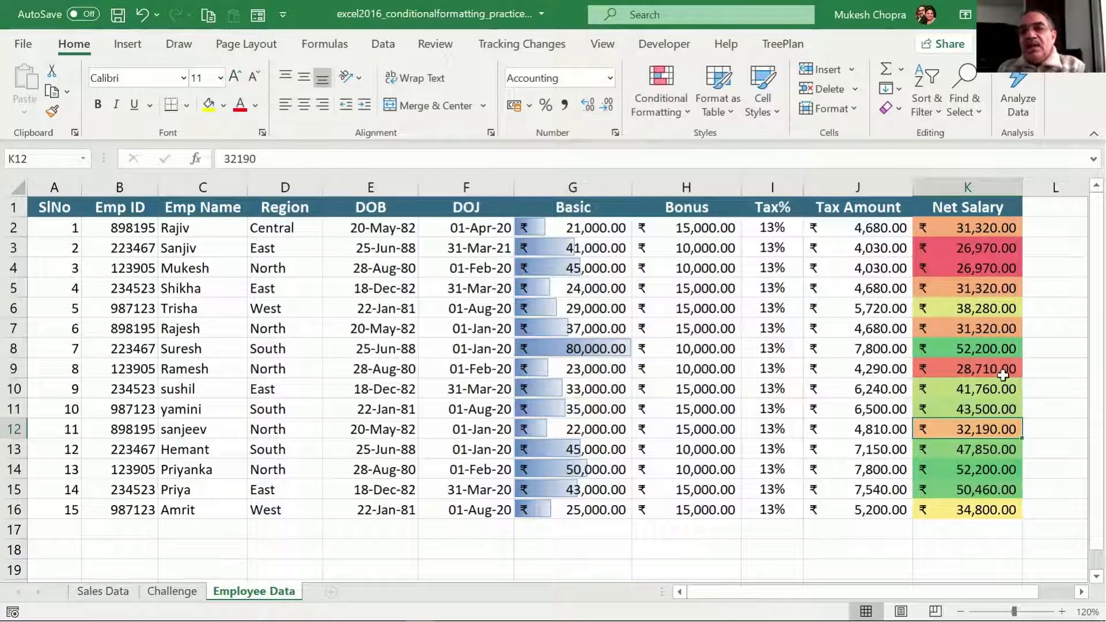
click(973, 352)
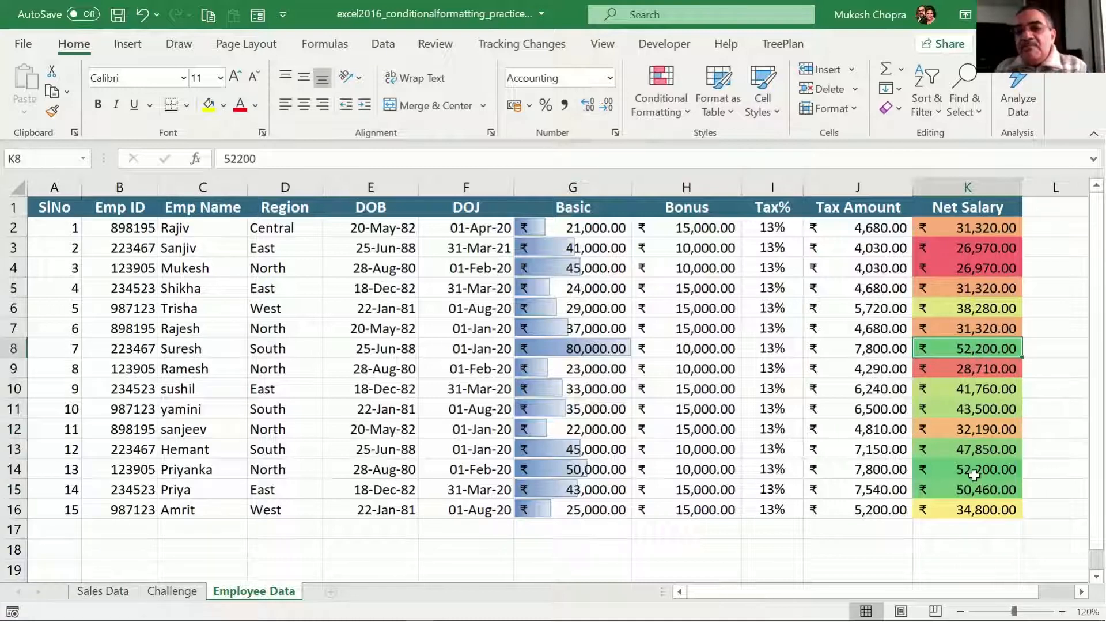
click(988, 466)
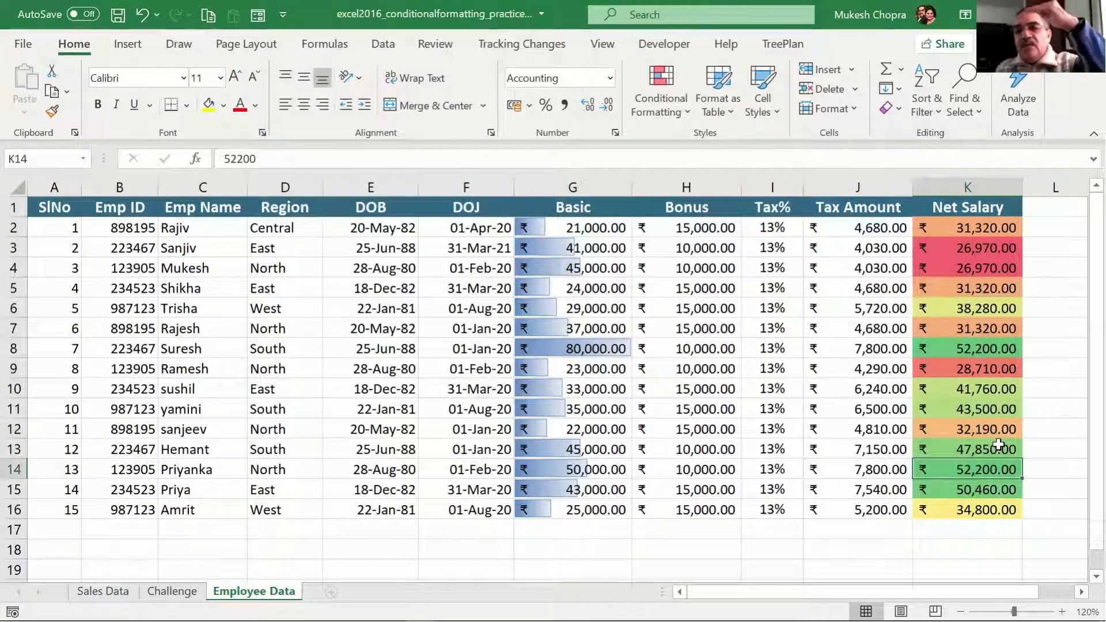
click(979, 252)
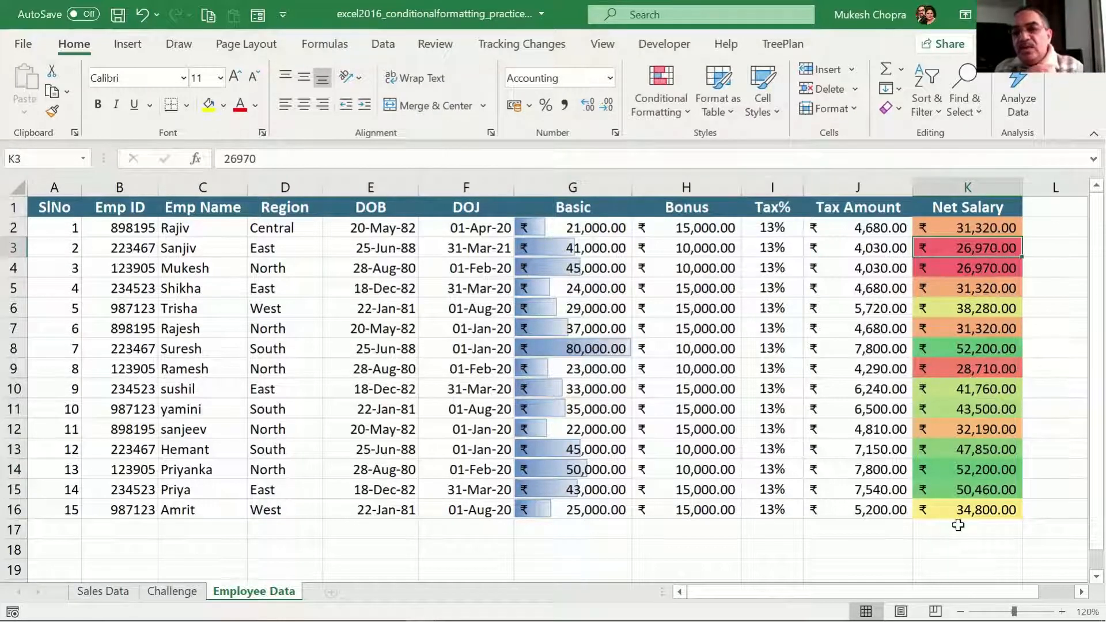
click(972, 509)
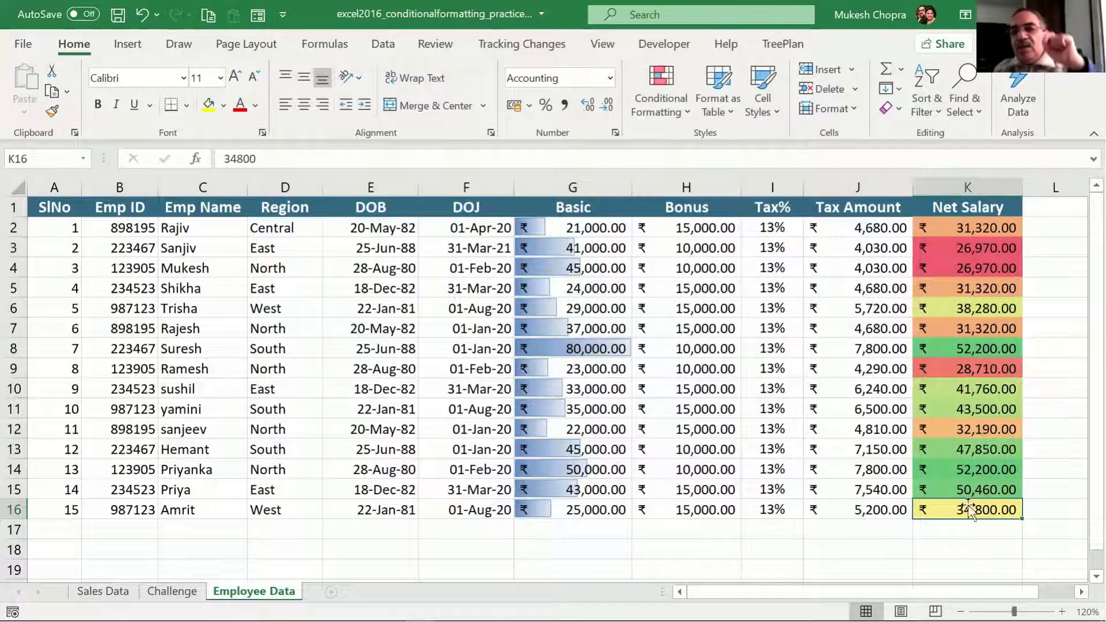
click(982, 450)
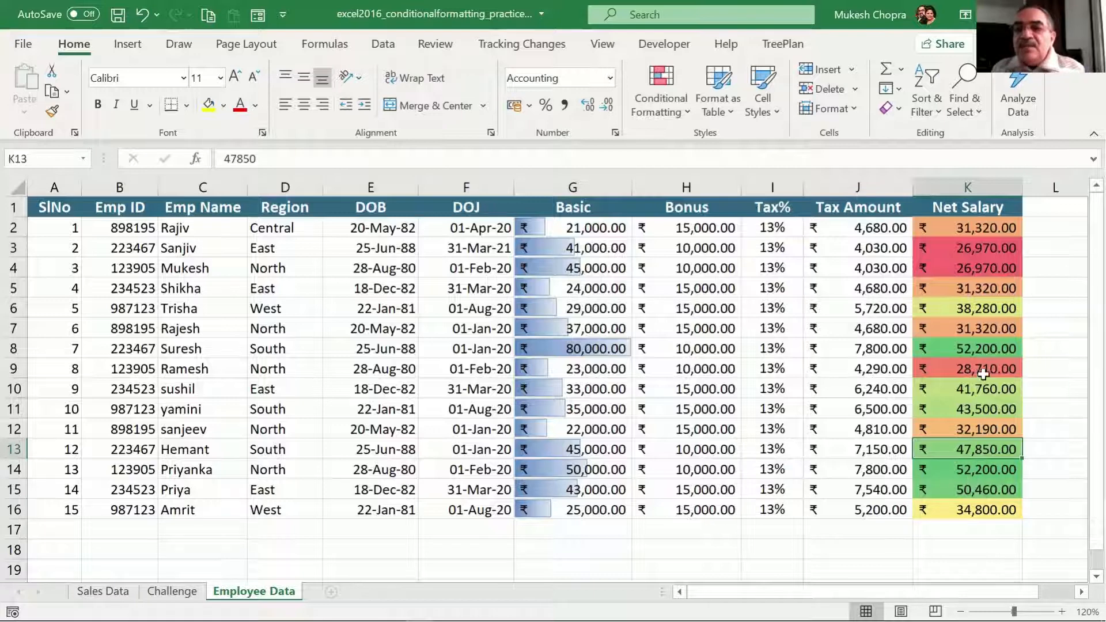
click(969, 487)
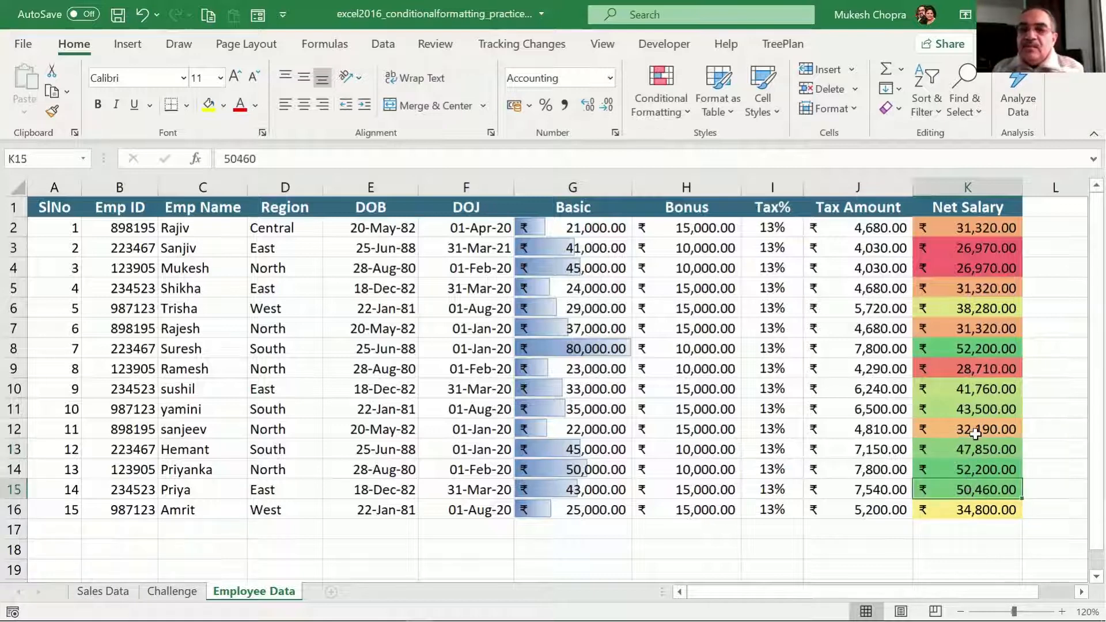
click(973, 510)
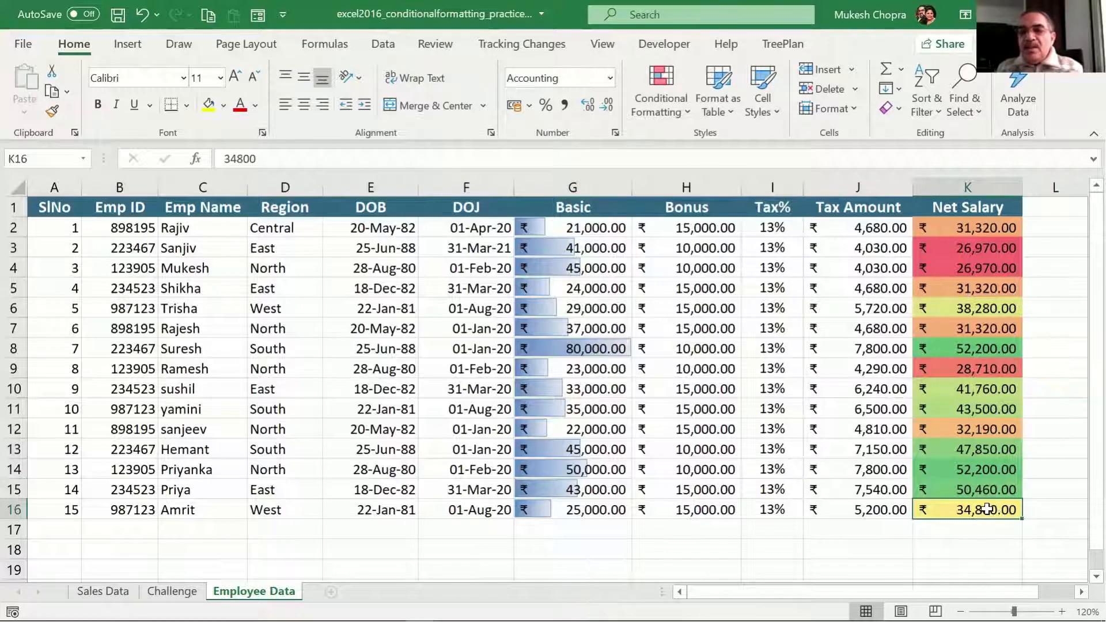
click(981, 250)
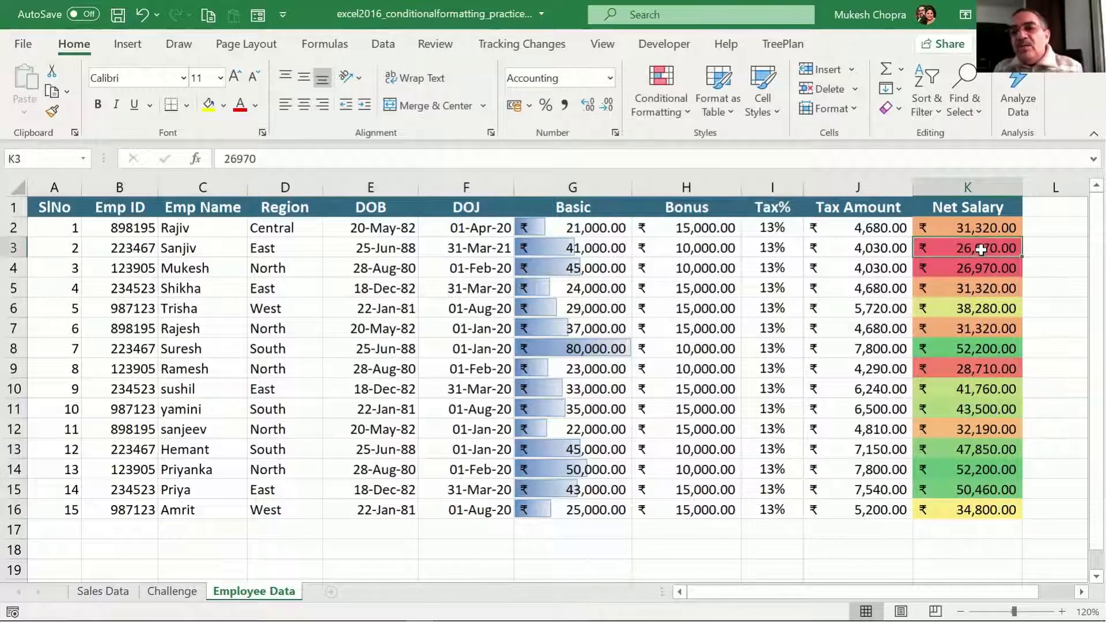
click(987, 230)
click(990, 287)
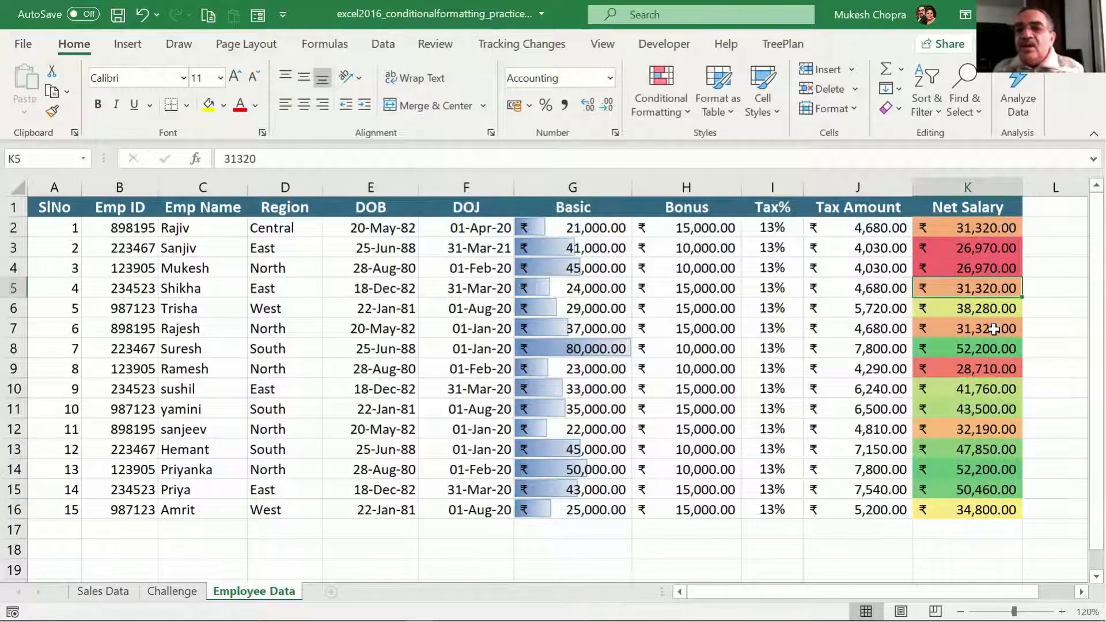
click(999, 328)
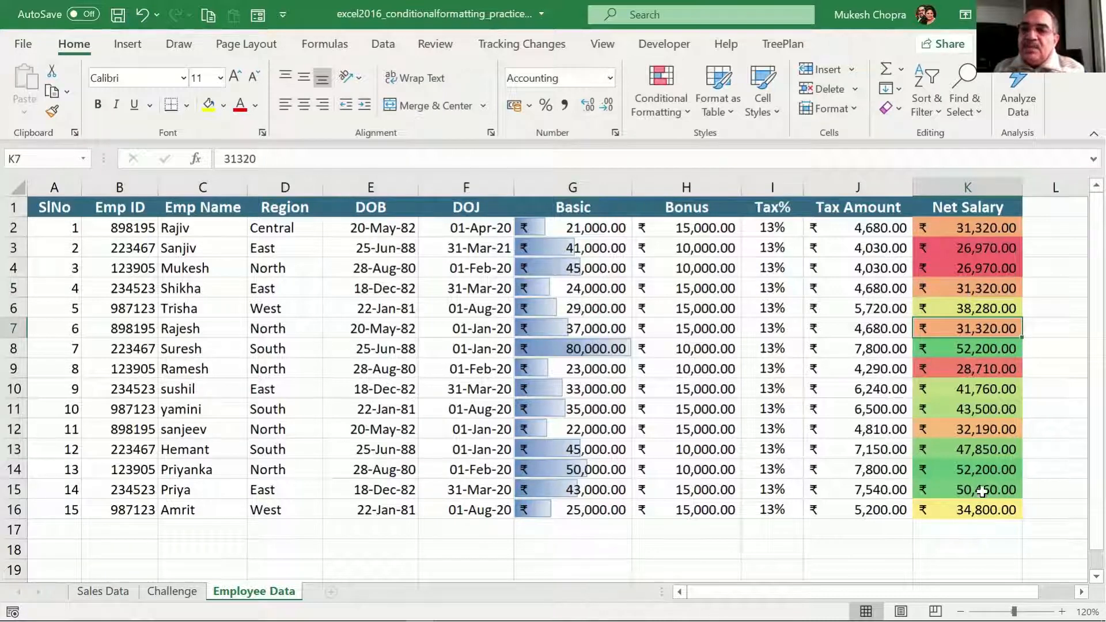
drag(997, 229, 981, 509)
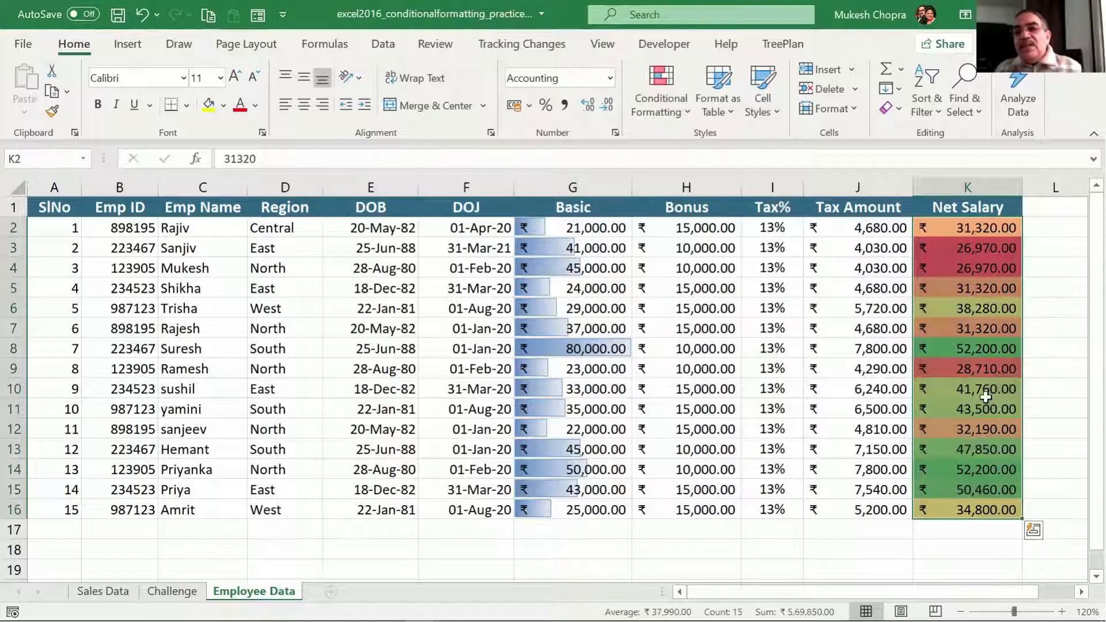
click(980, 285)
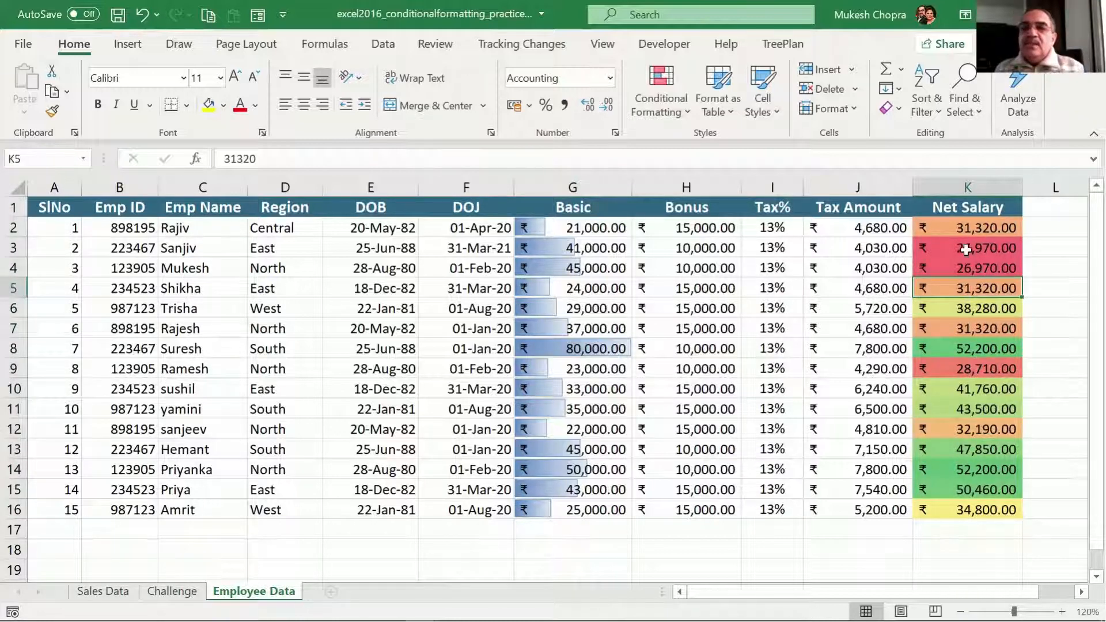
- Apply the three-triangle directional icon set to the Net Salary values in K2:K16 and check the icons against the values
drag(966, 229, 959, 510)
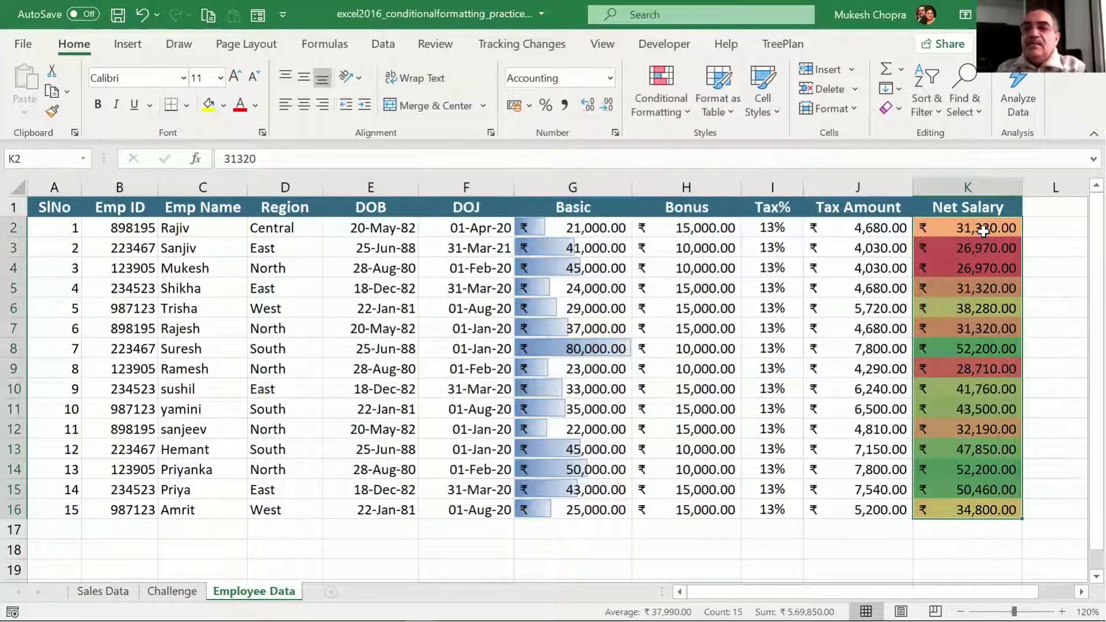
click(682, 108)
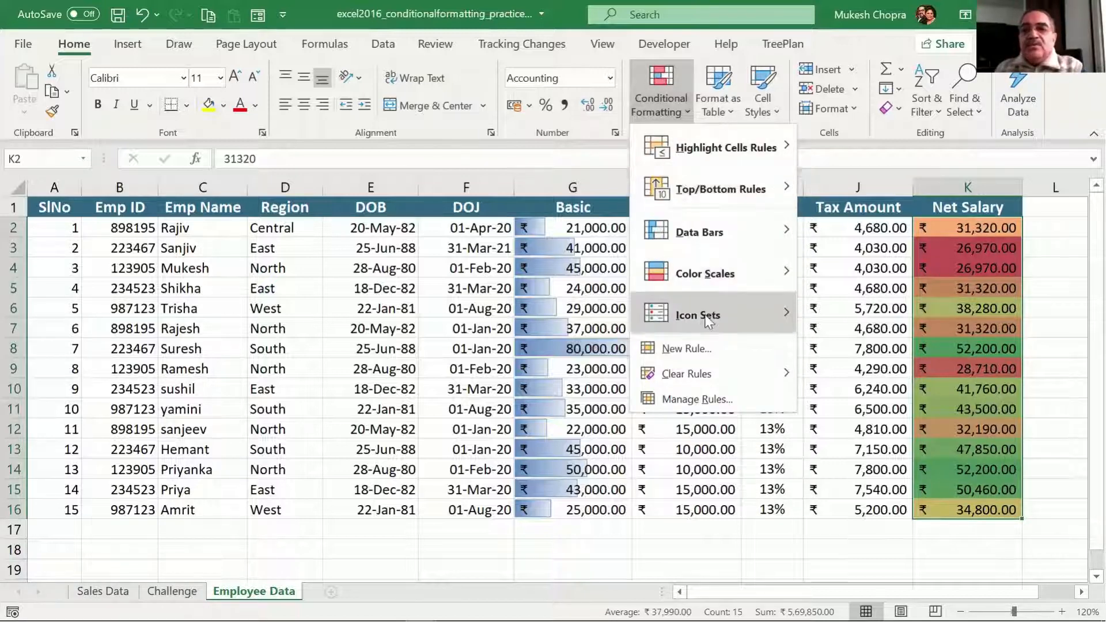
mouse_move(709, 322)
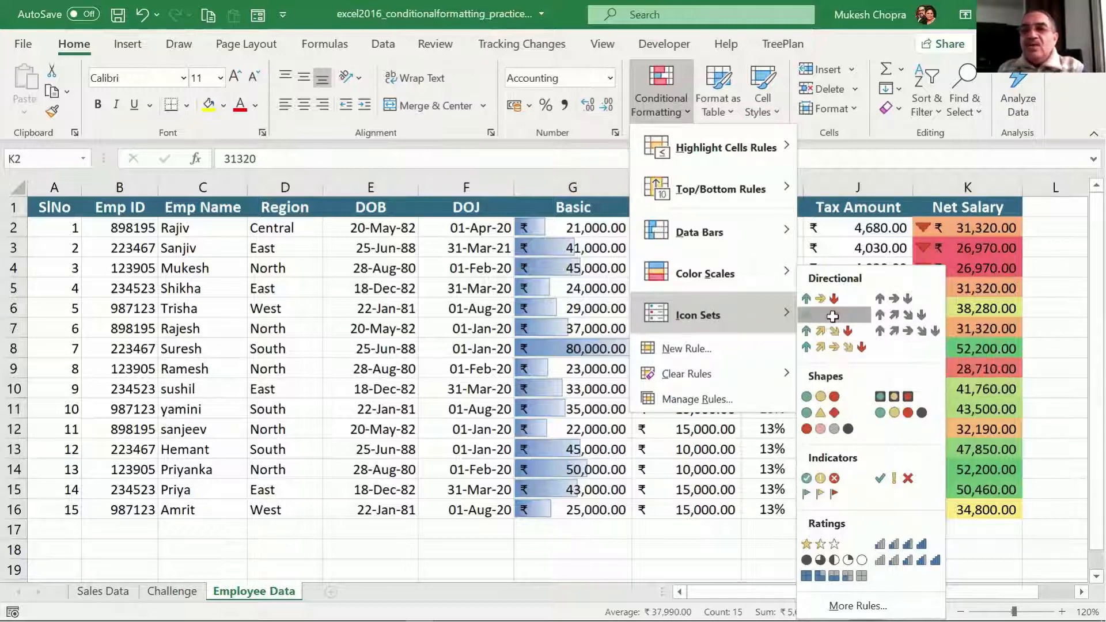
click(834, 315)
click(974, 274)
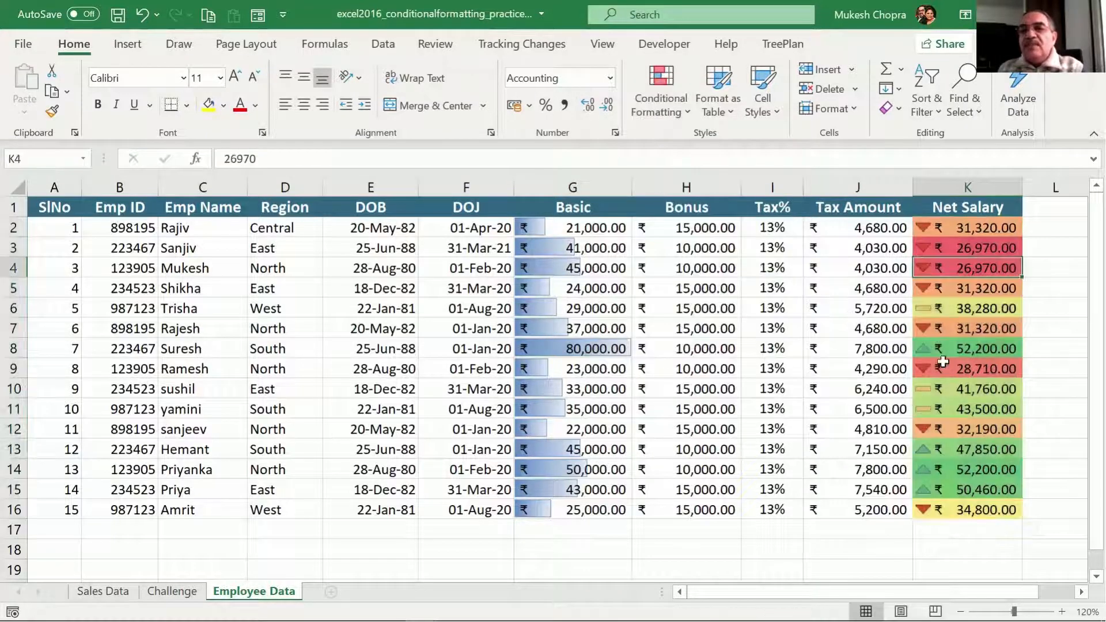
click(932, 232)
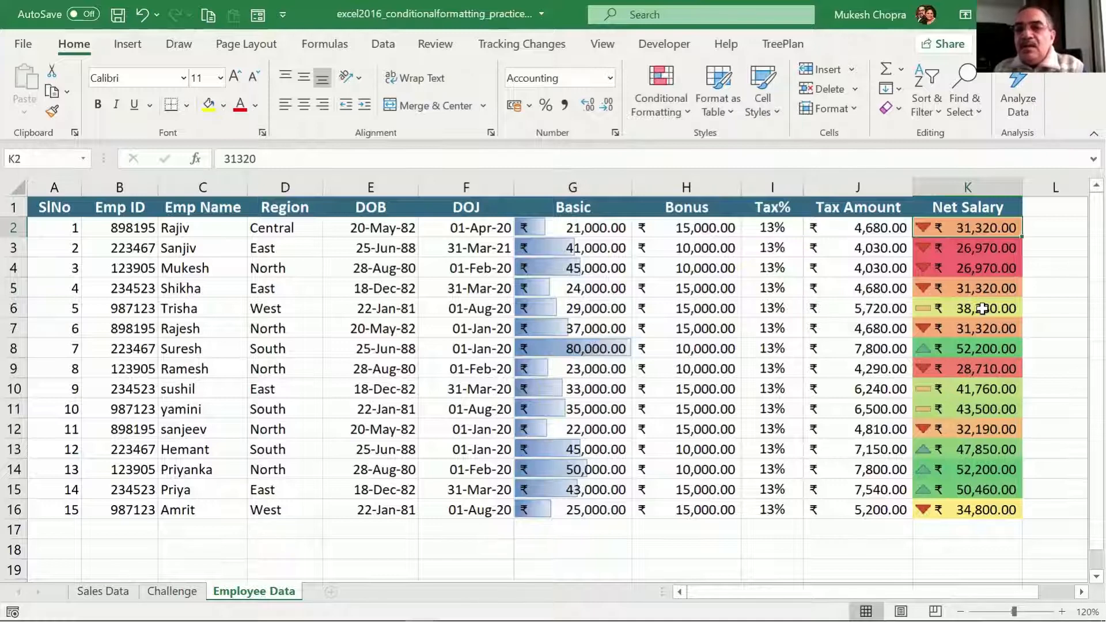
drag(933, 490, 950, 443)
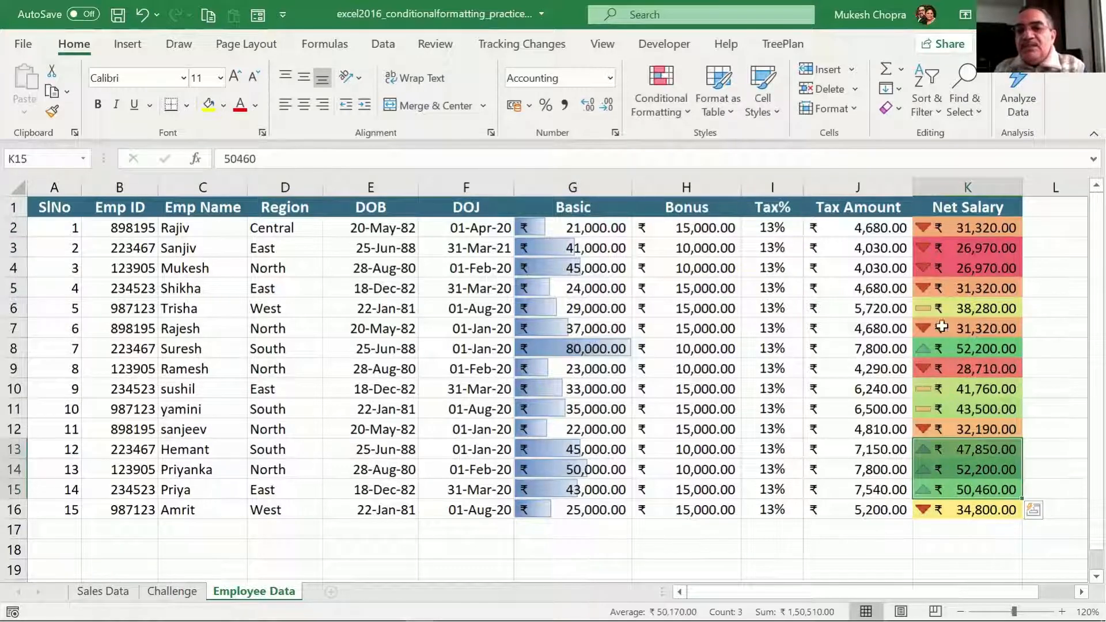
click(934, 448)
click(933, 345)
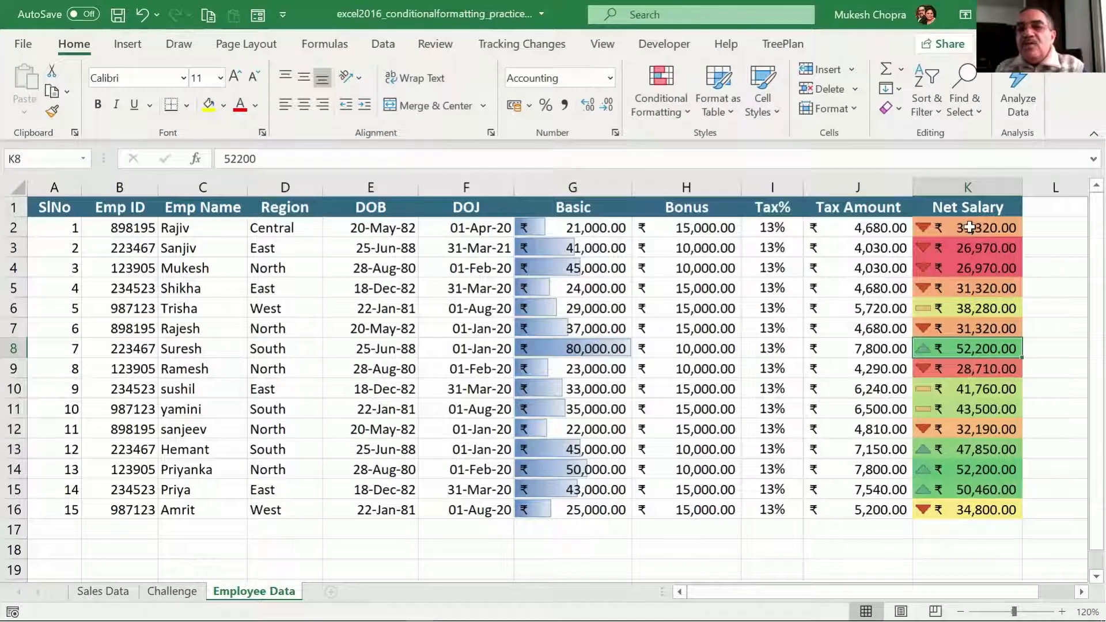
- Clear all conditional formatting rules from the Net Salary cells K2:K16
drag(971, 225, 950, 506)
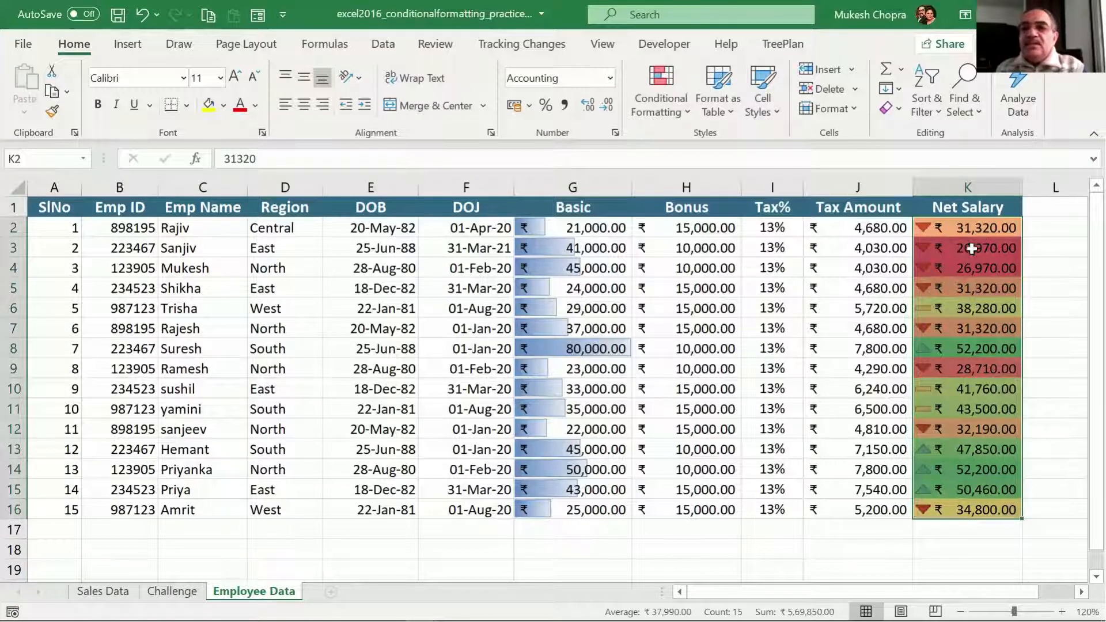
click(686, 114)
mouse_move(725, 377)
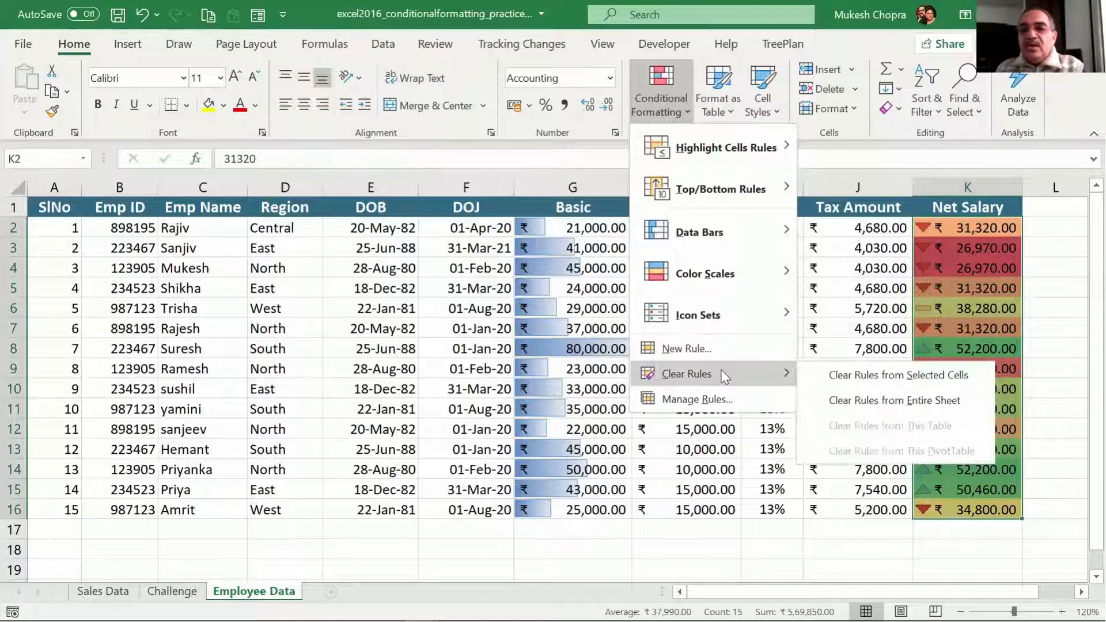
click(939, 375)
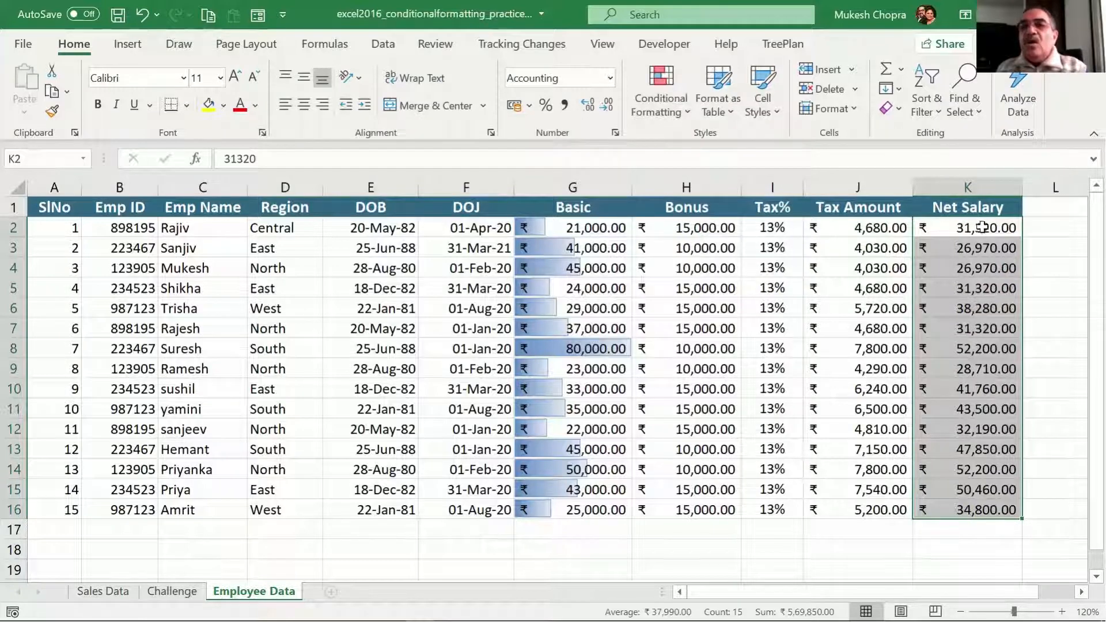
click(966, 512)
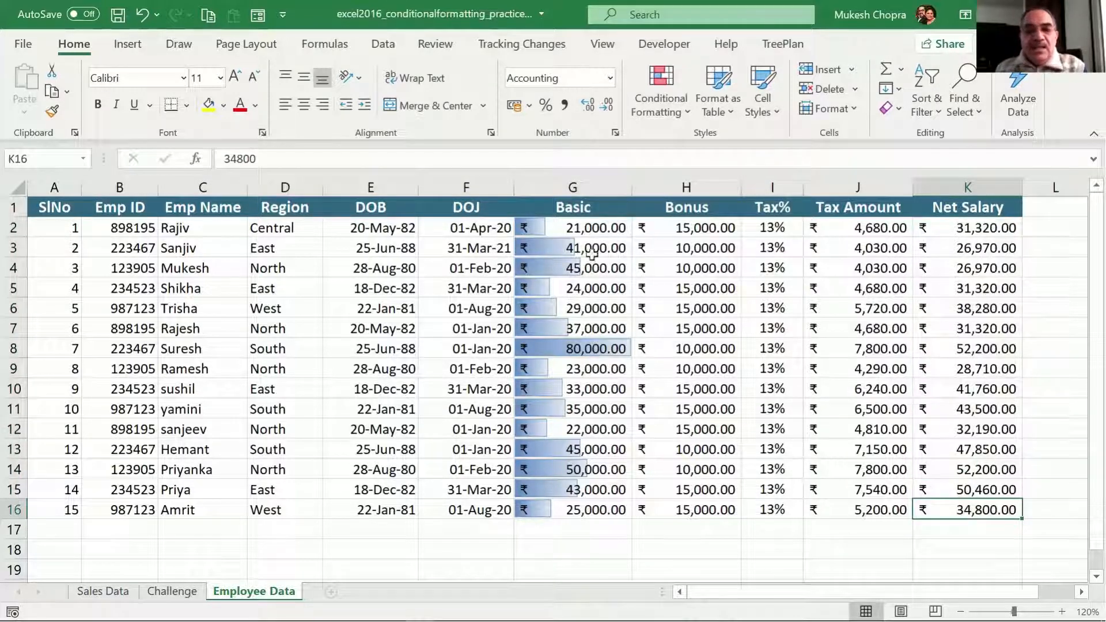
- On the Challenge sheet, highlight grades in B3:J17 that are less than 70 with Light Red Fill with Dark Red Text
click(172, 591)
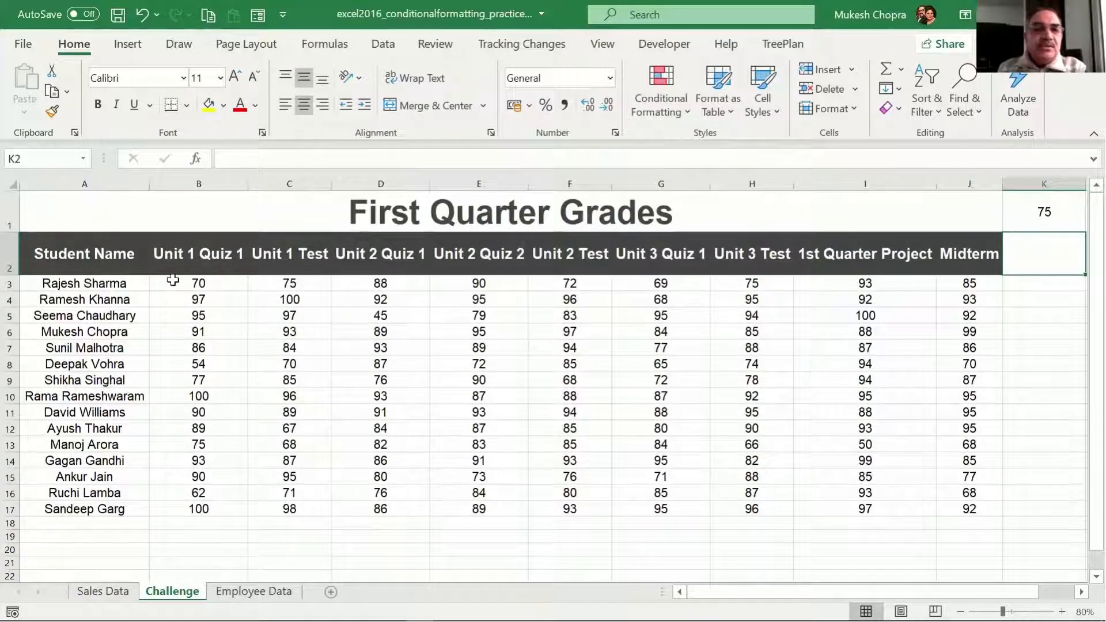
drag(213, 281, 387, 317)
drag(866, 364, 957, 517)
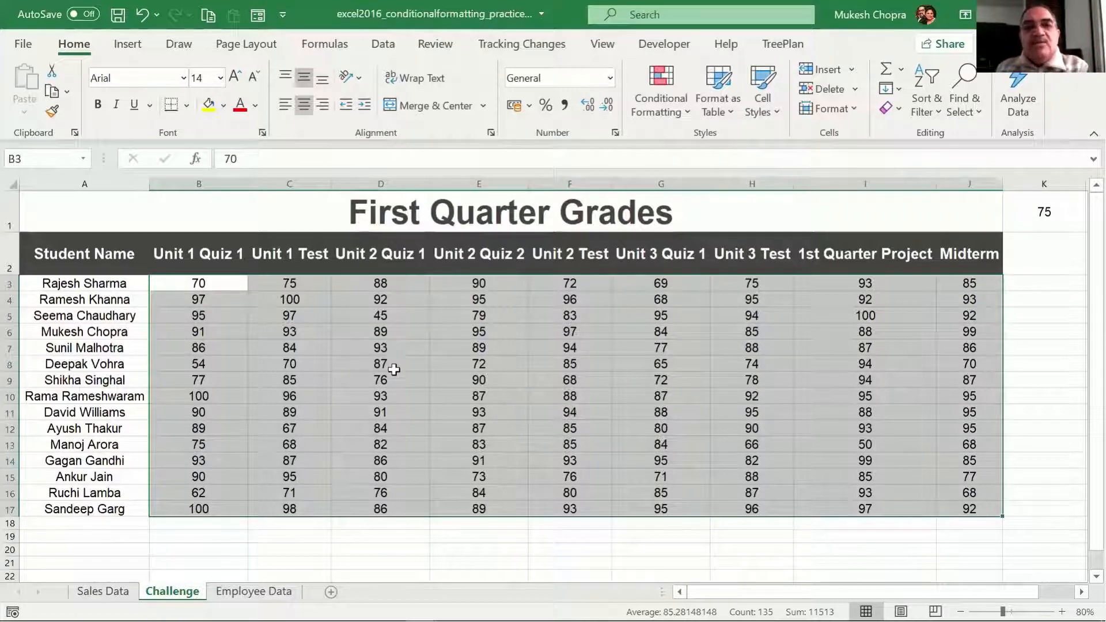
click(686, 114)
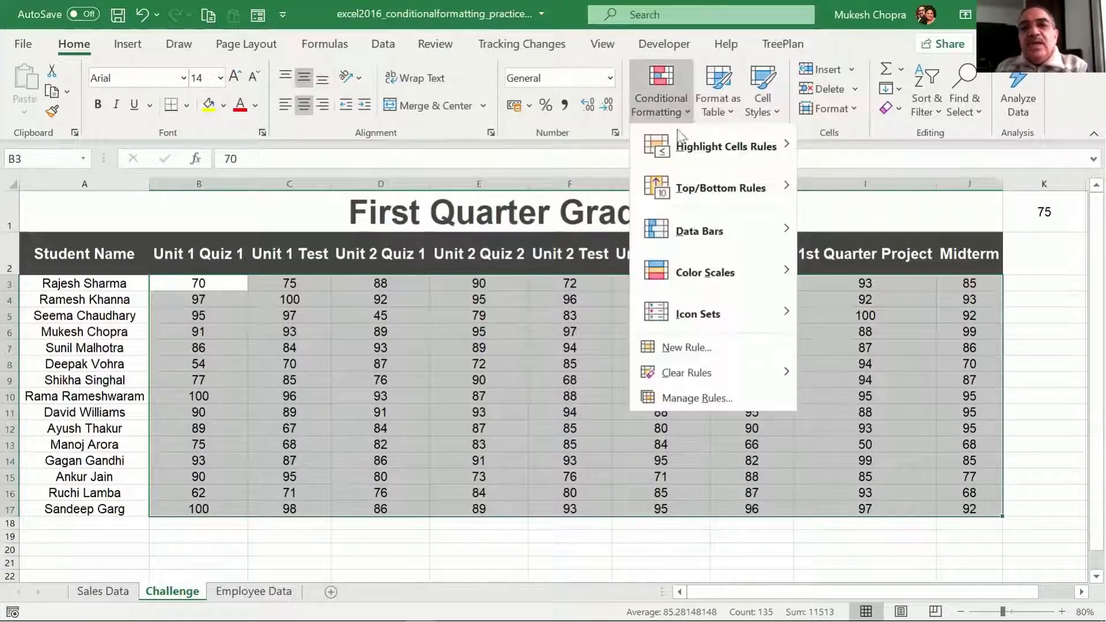
mouse_move(700, 151)
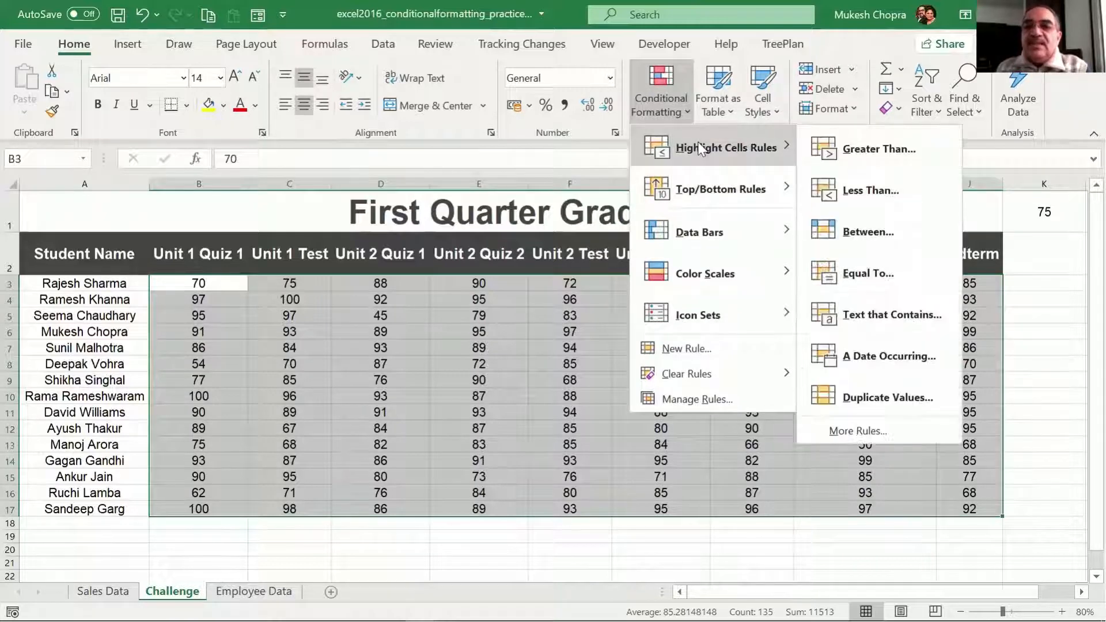
click(852, 189)
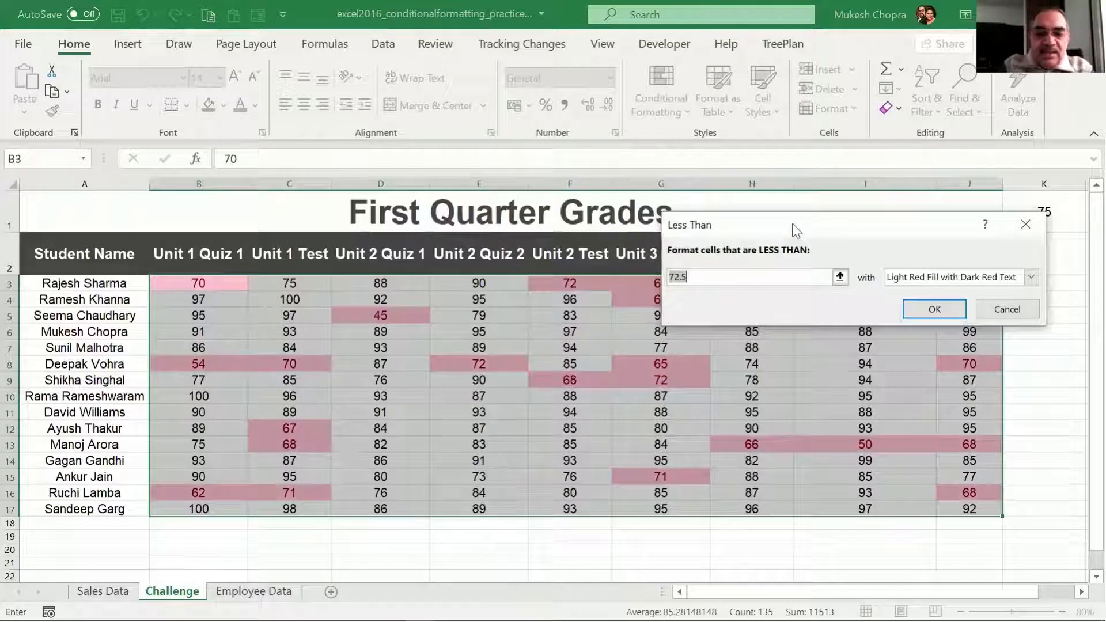
text(70)
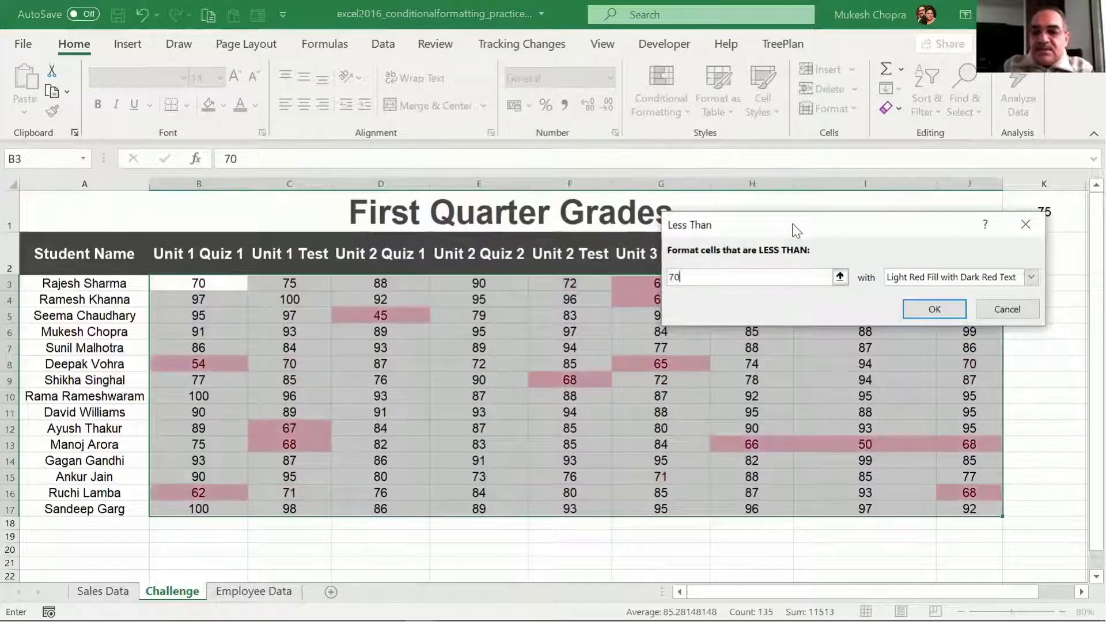
key(Return)
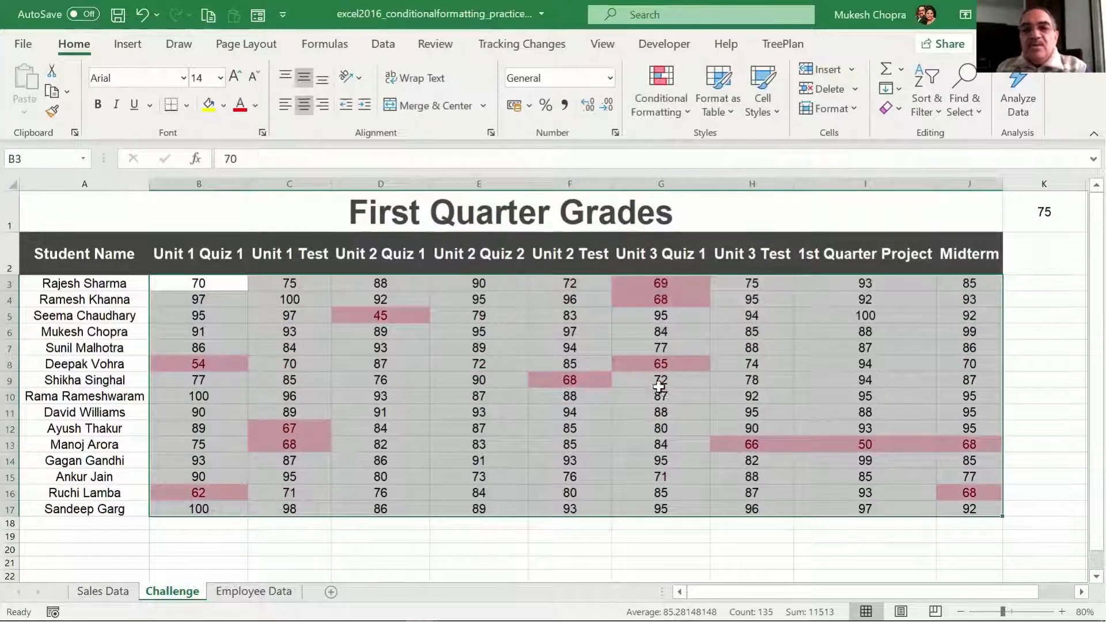
click(661, 412)
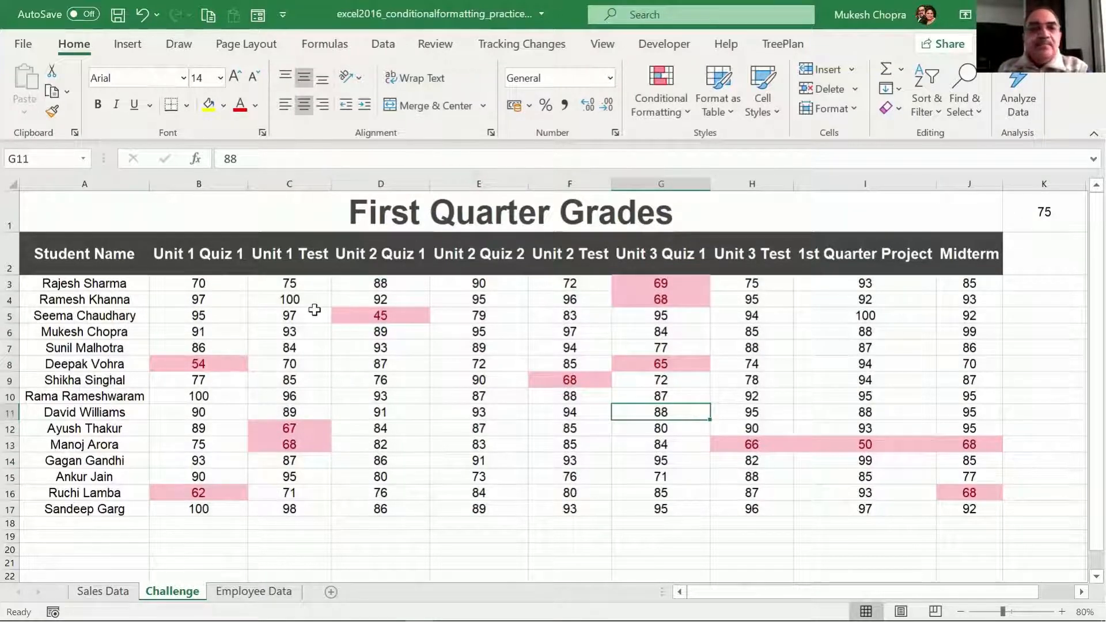
click(207, 364)
click(377, 317)
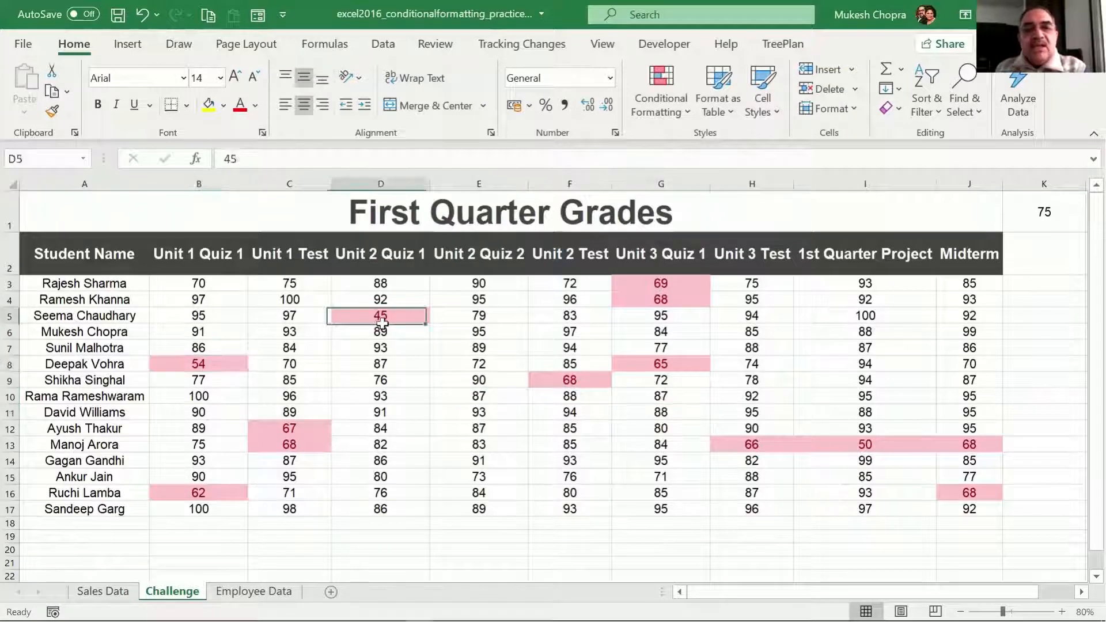
click(587, 383)
click(656, 367)
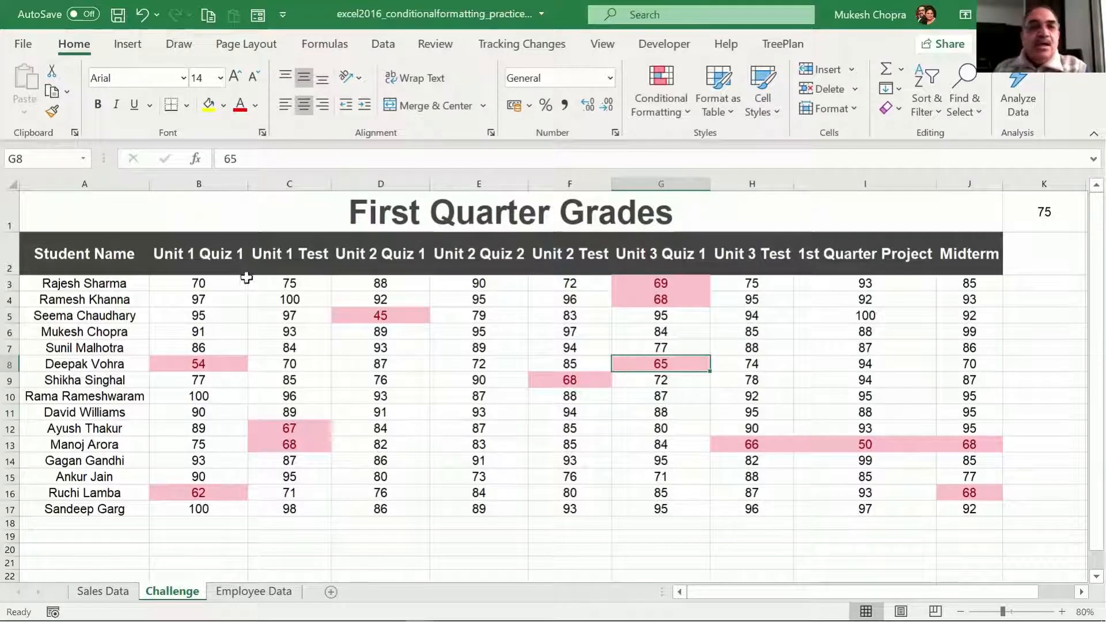
- Clear the conditional formatting rules from the grades in B3:J17
mouse_move(213, 287)
mouse_down()
mouse_move(1010, 366)
mouse_move(973, 446)
mouse_move(971, 510)
mouse_up()
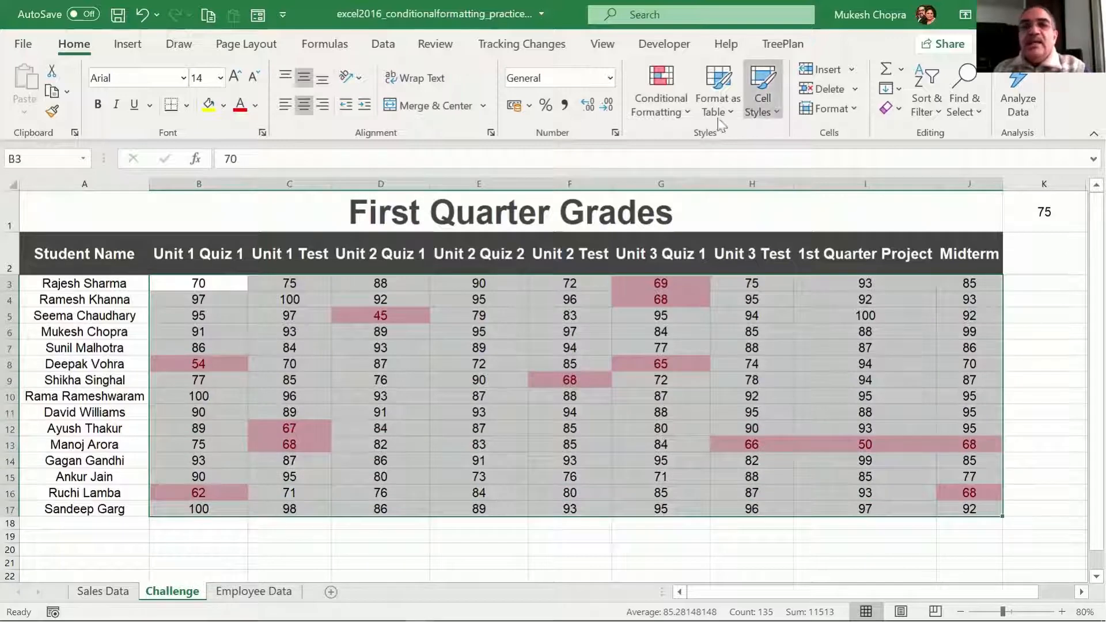
click(661, 95)
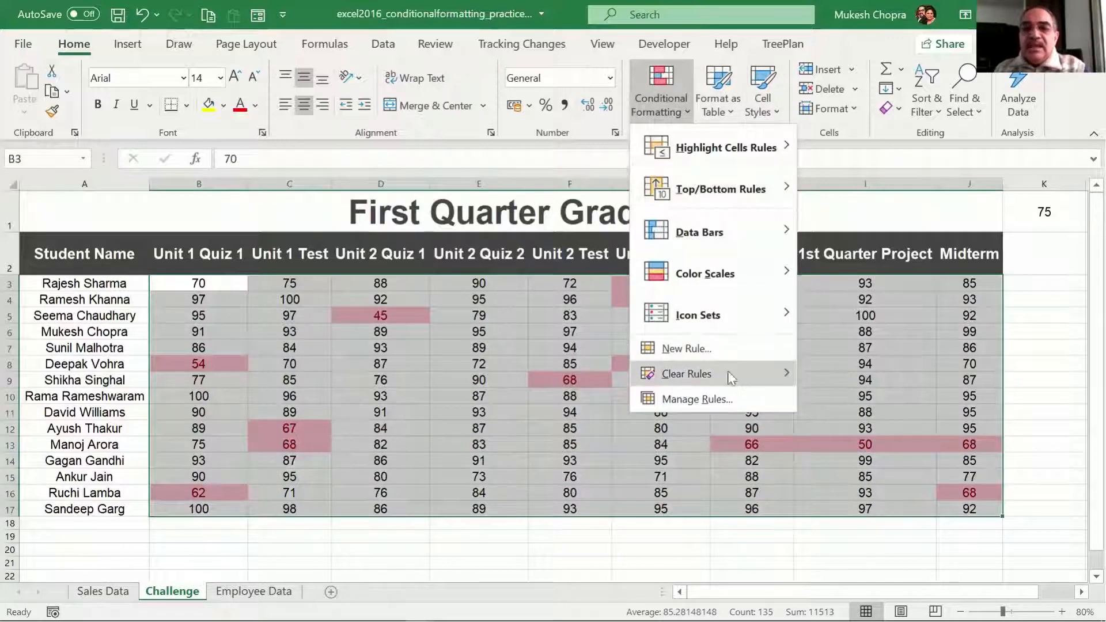
mouse_move(732, 376)
click(888, 375)
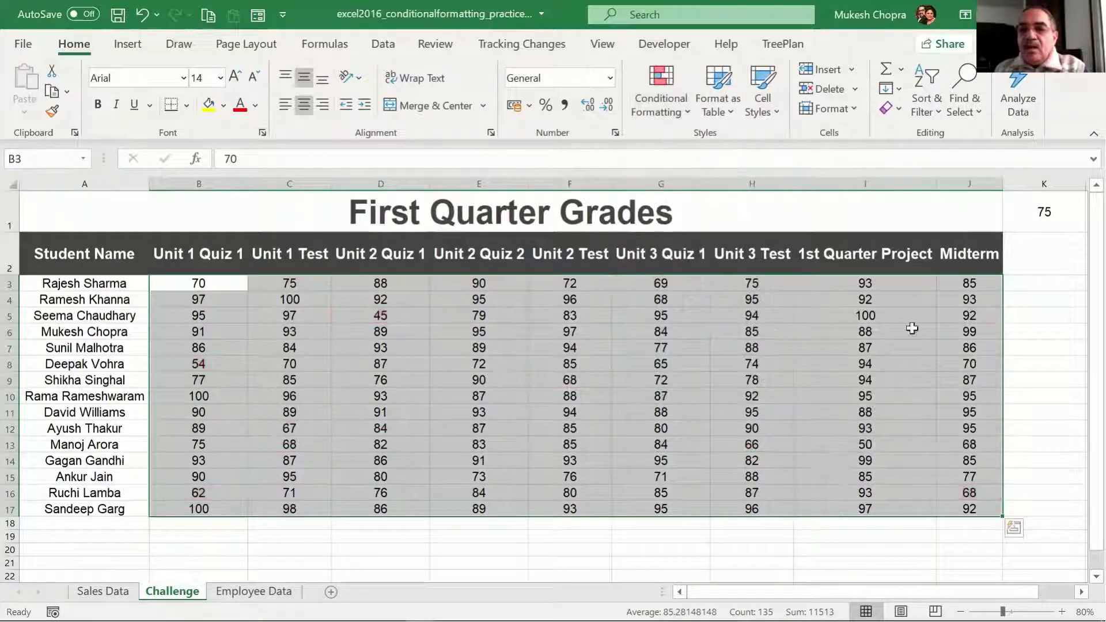
- Highlight grades in B3:J17 that are less than the value in cell $K$1 with Light Red Fill with Dark Red Text
click(661, 97)
mouse_move(690, 149)
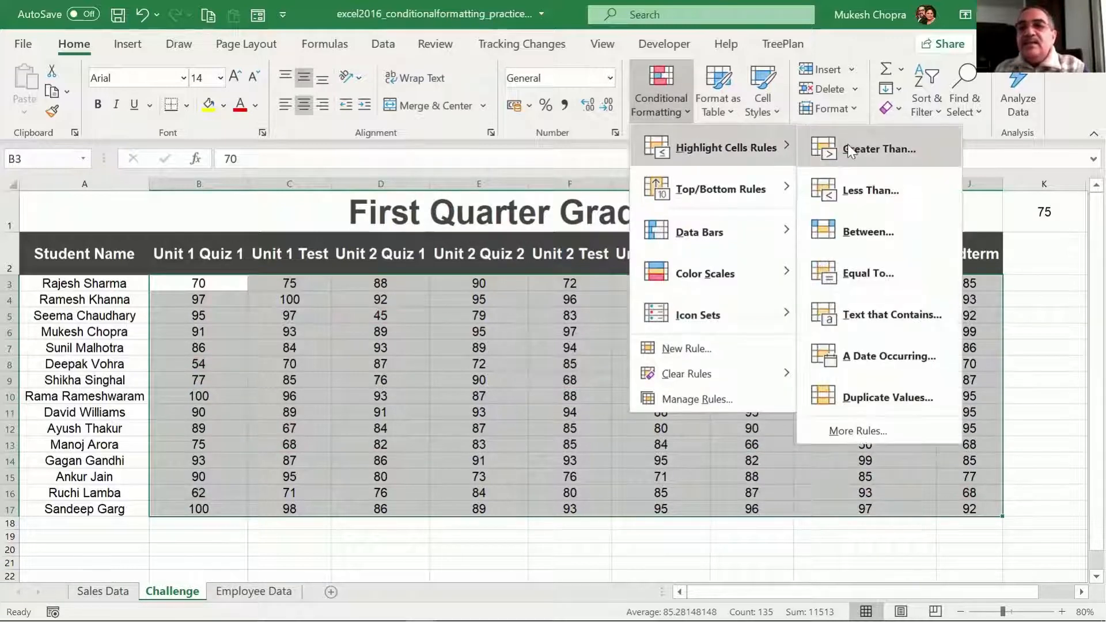
click(866, 183)
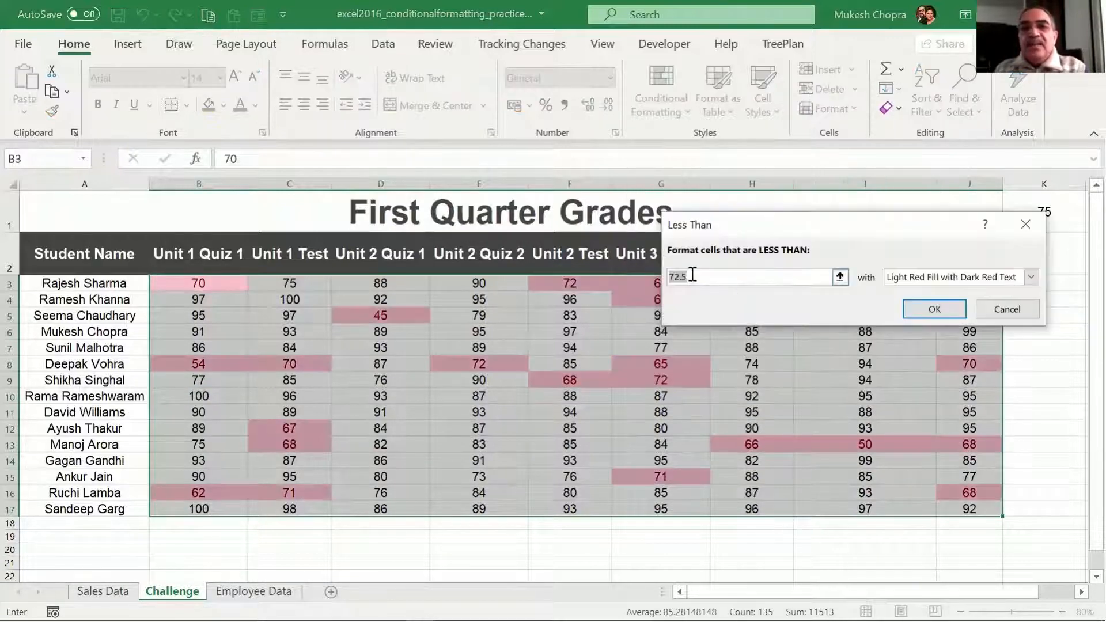
key(BackSpace)
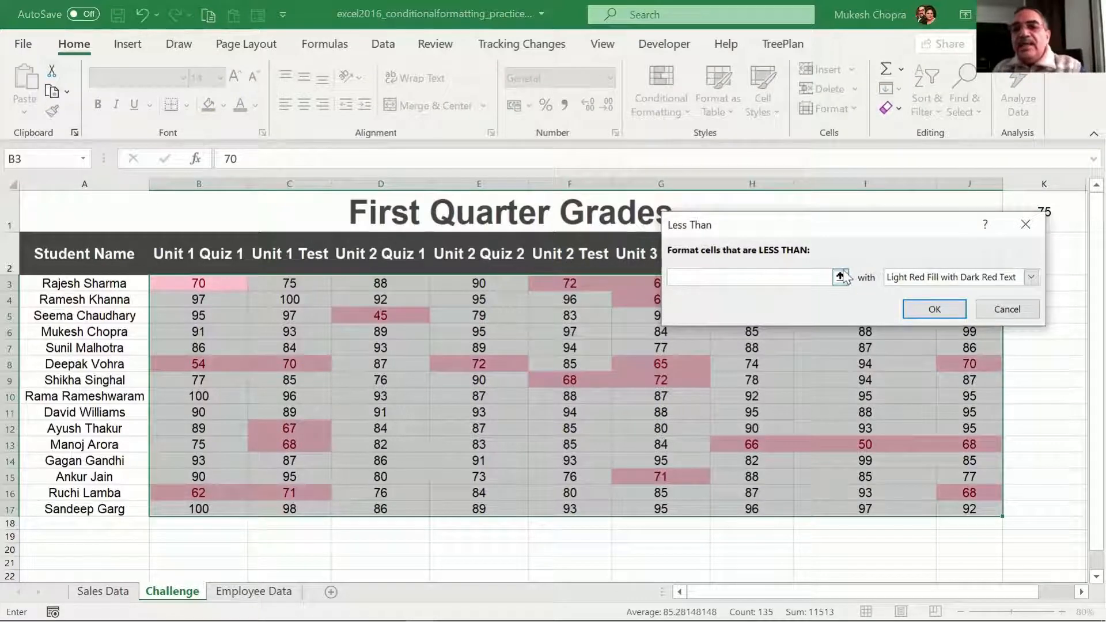
drag(870, 231, 772, 214)
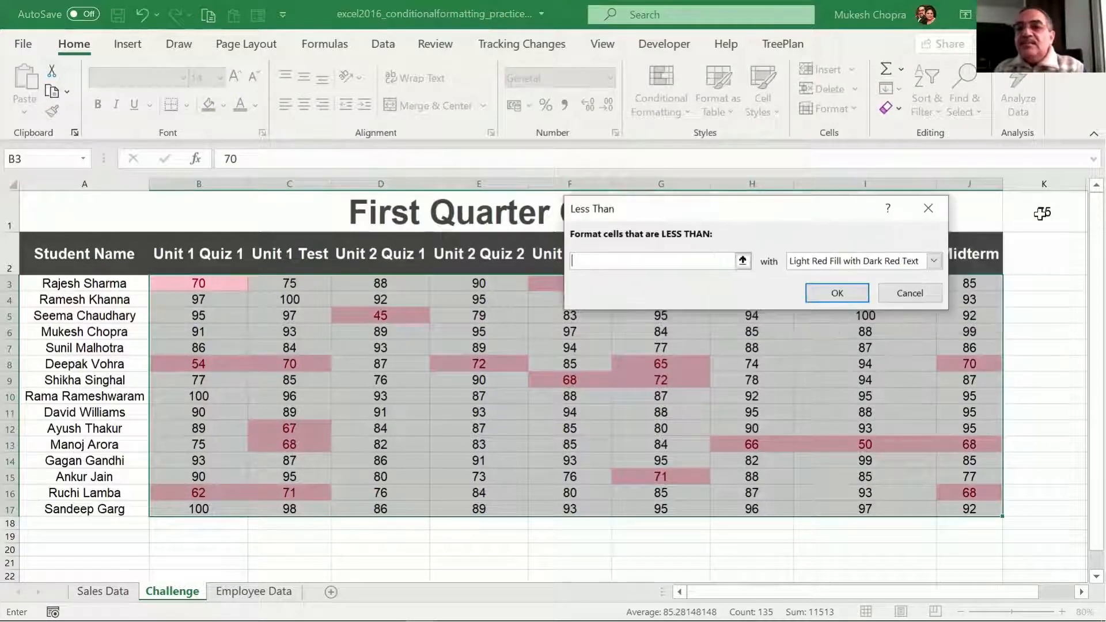
click(847, 291)
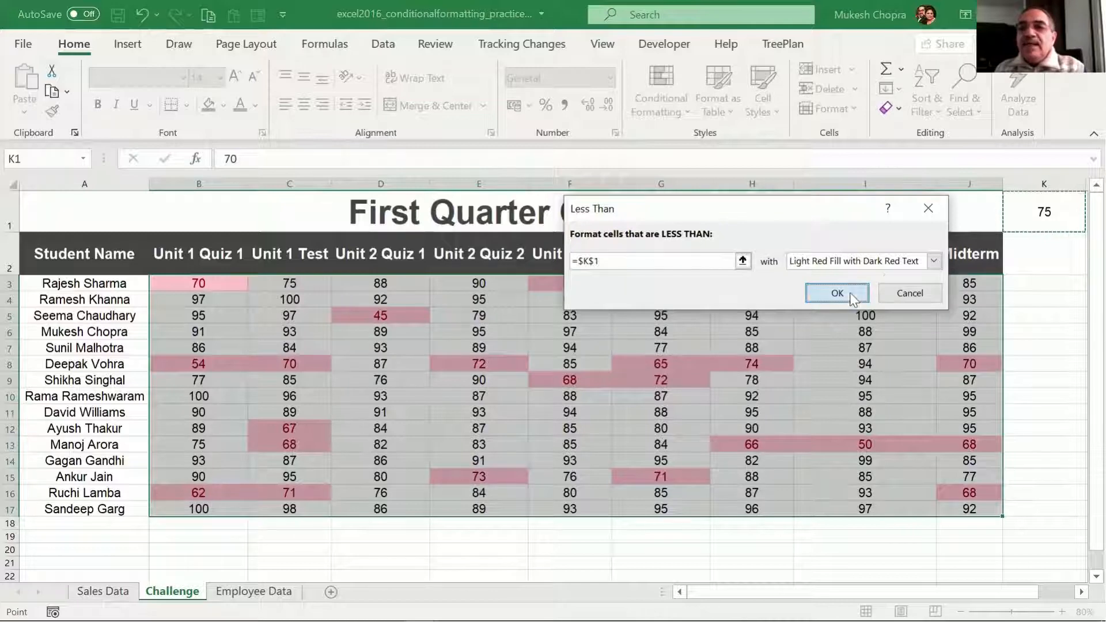
- Set the threshold grade in cell K1 to 65
click(1055, 222)
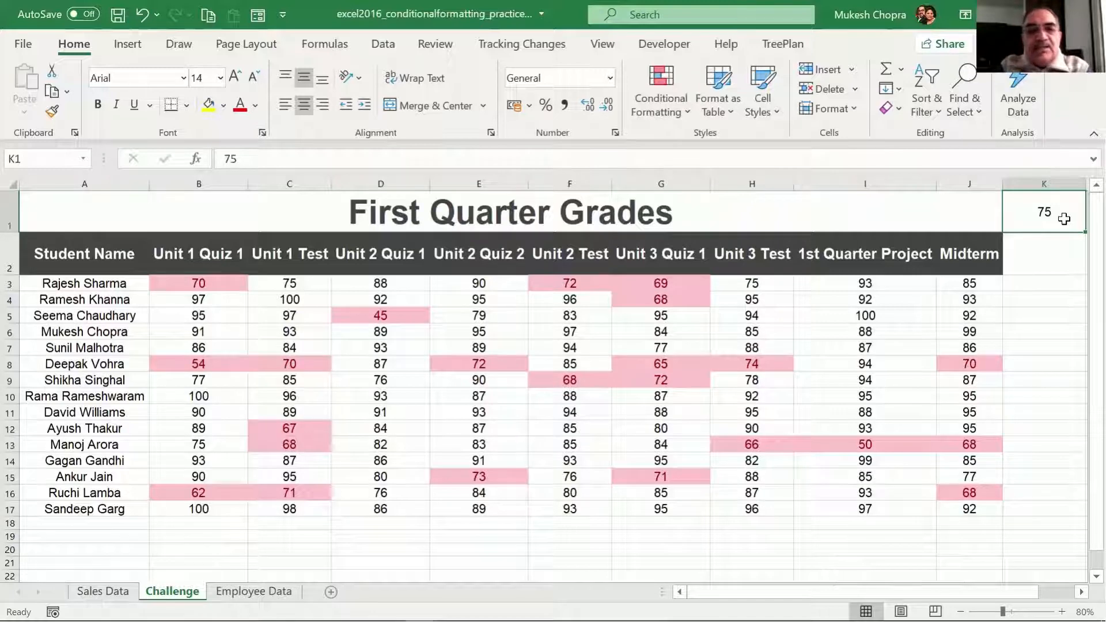
text(65)
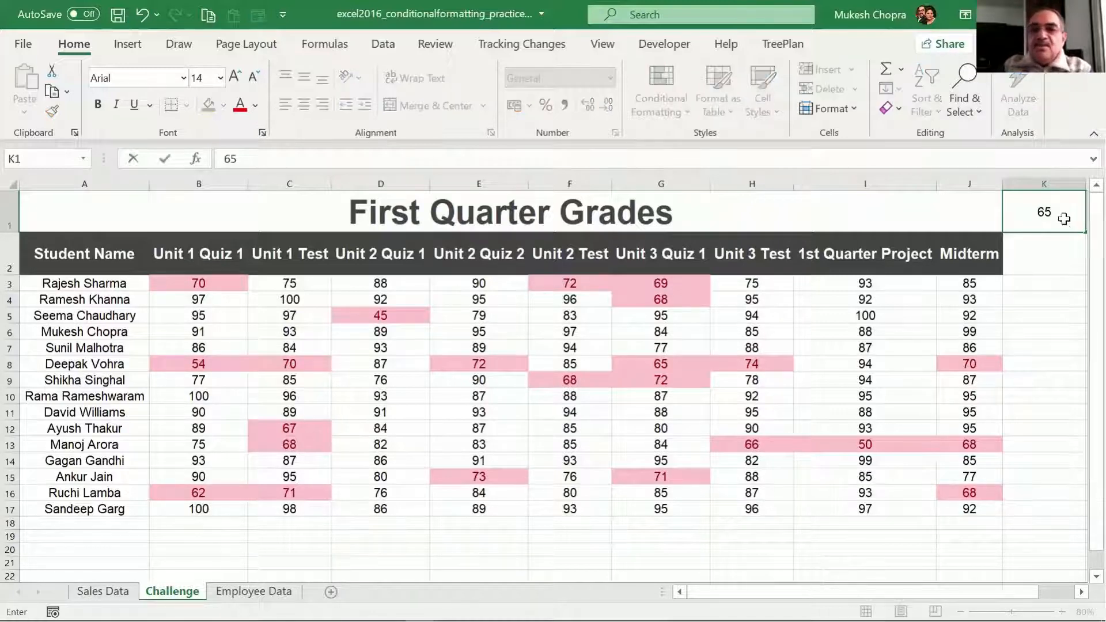
key(Return)
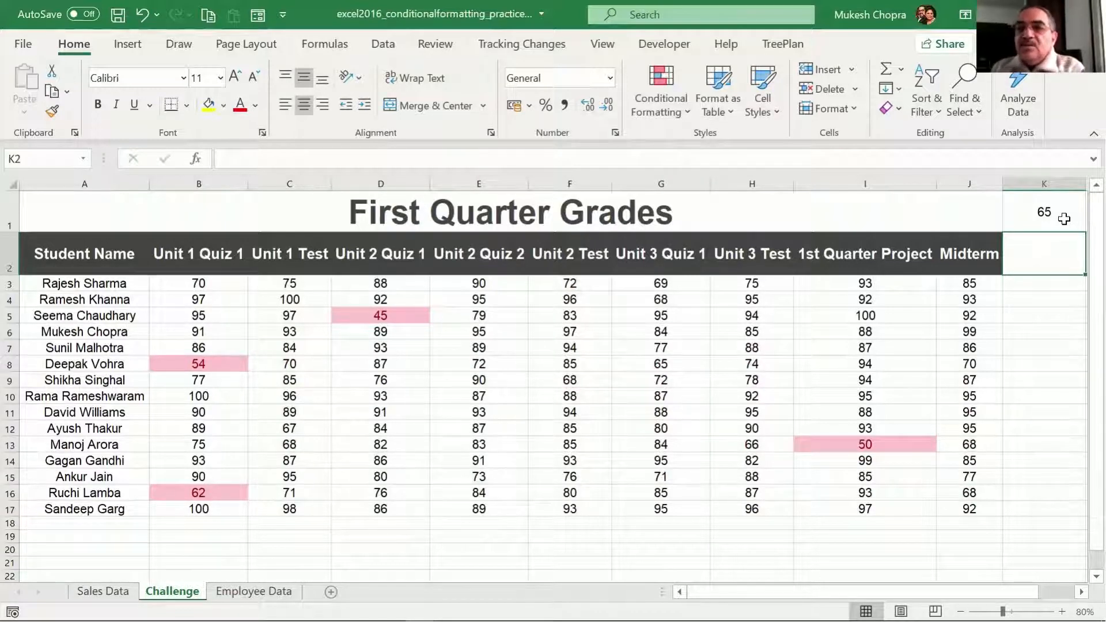
click(1064, 219)
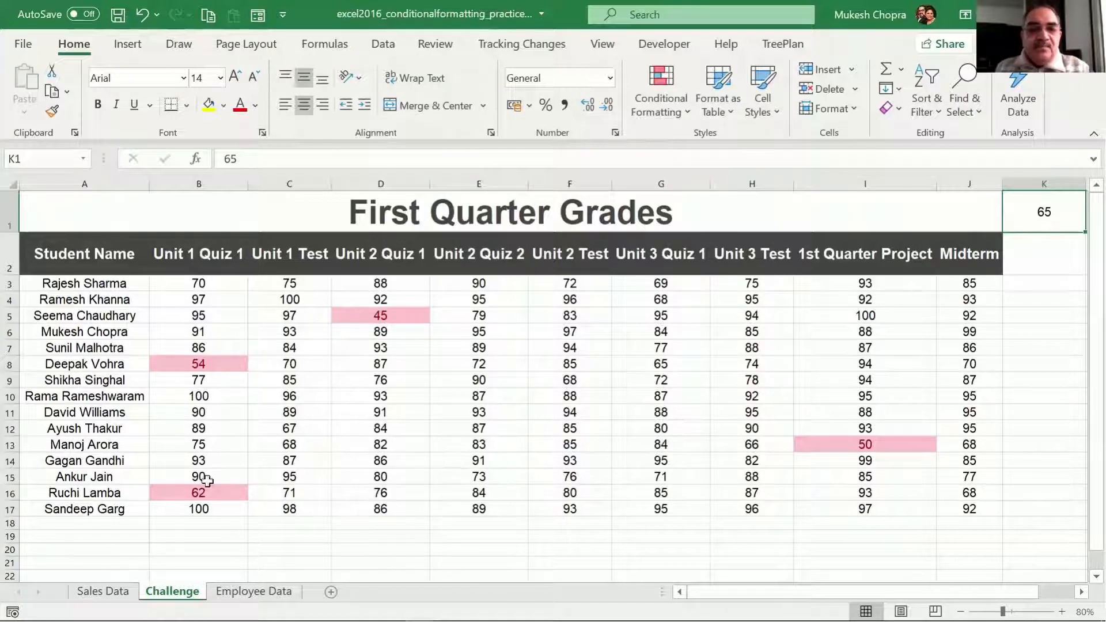
- On the Sales Data sheet, highlight sales in B3:G20 that are greater than 4000 with Green Fill with Dark Green Text
click(113, 593)
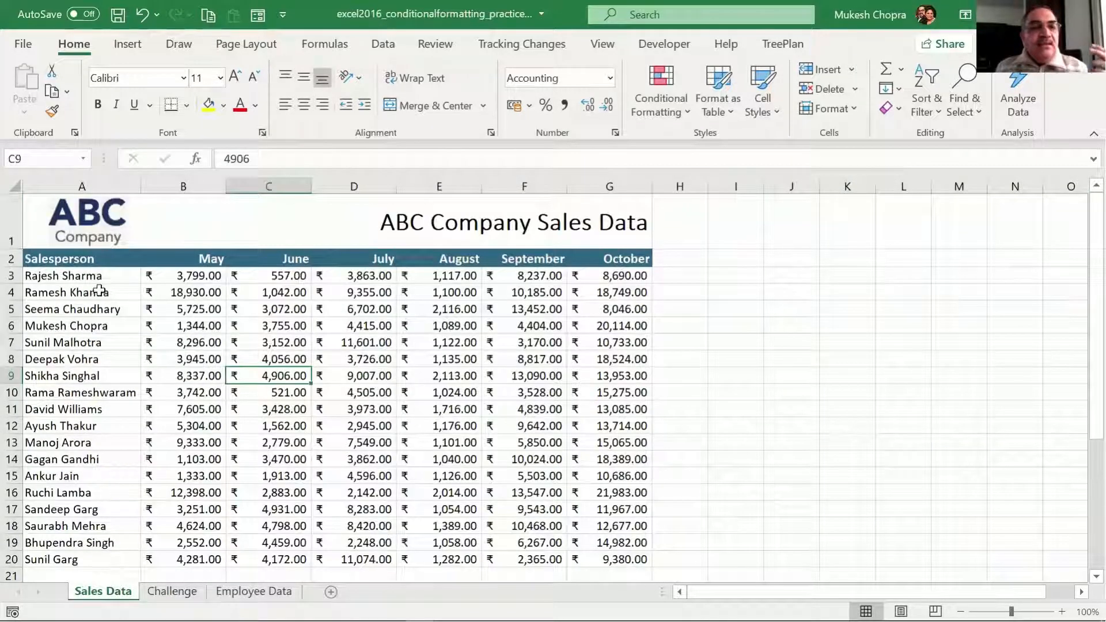
drag(184, 276, 578, 562)
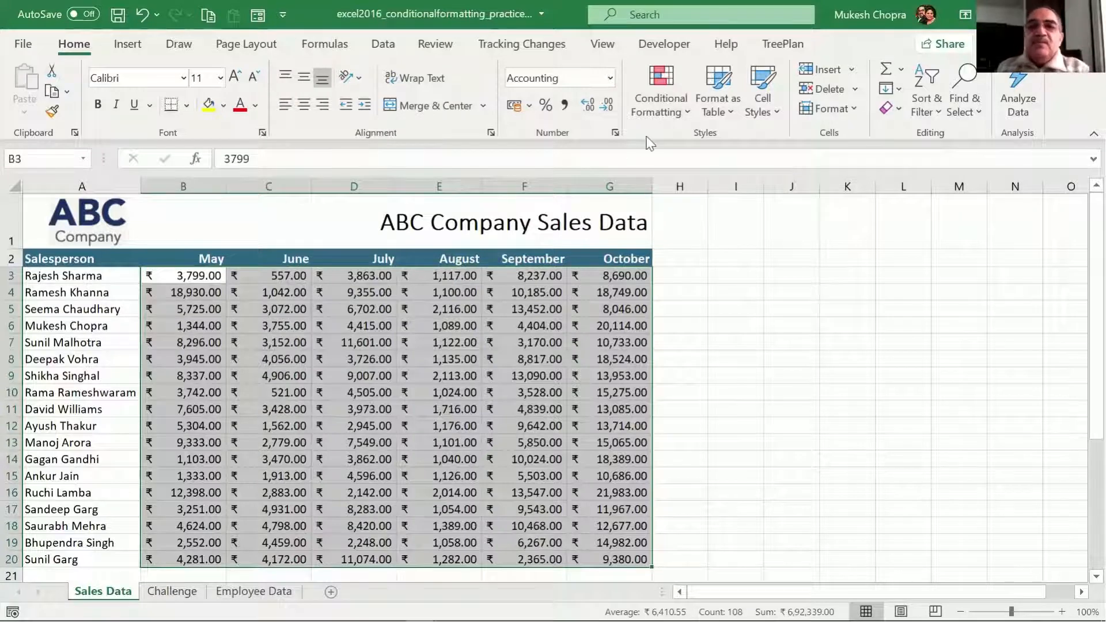
click(675, 110)
mouse_move(703, 154)
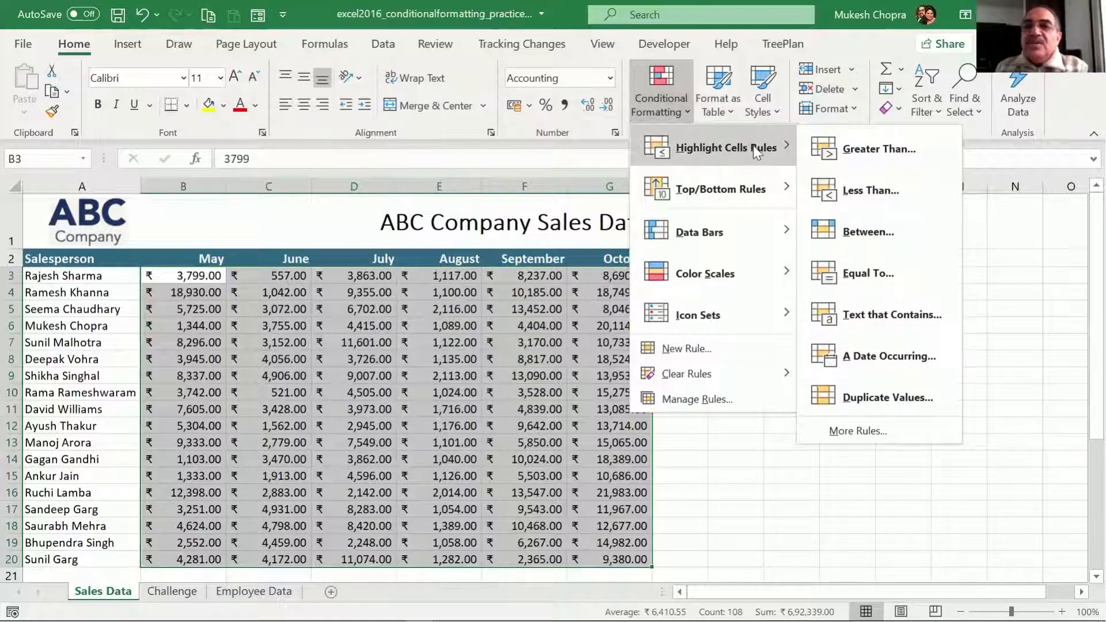
click(847, 161)
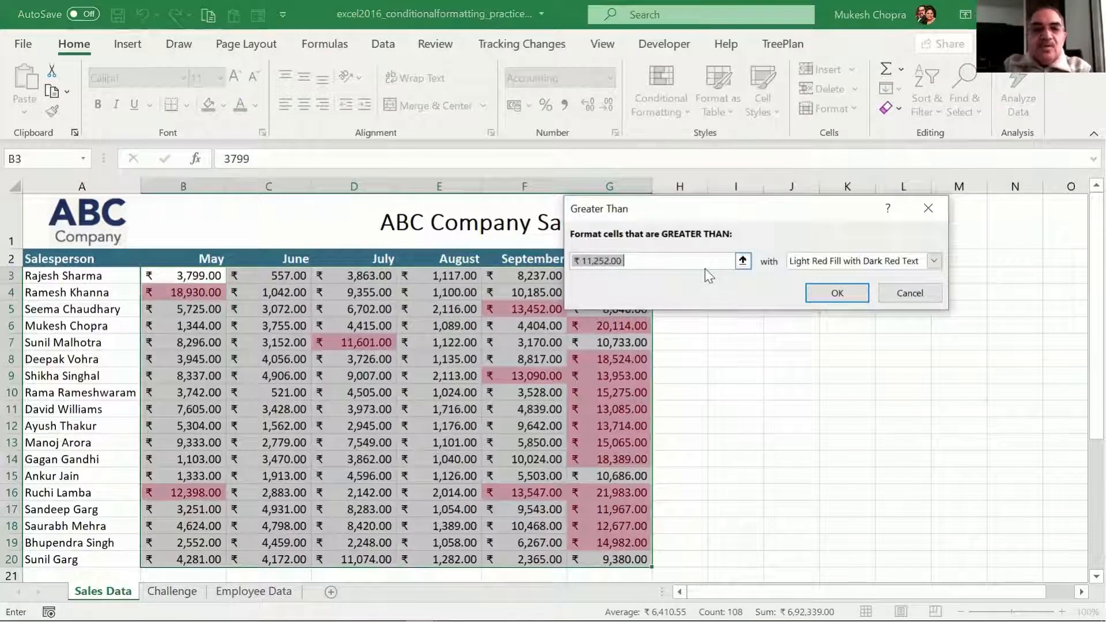
text(4000)
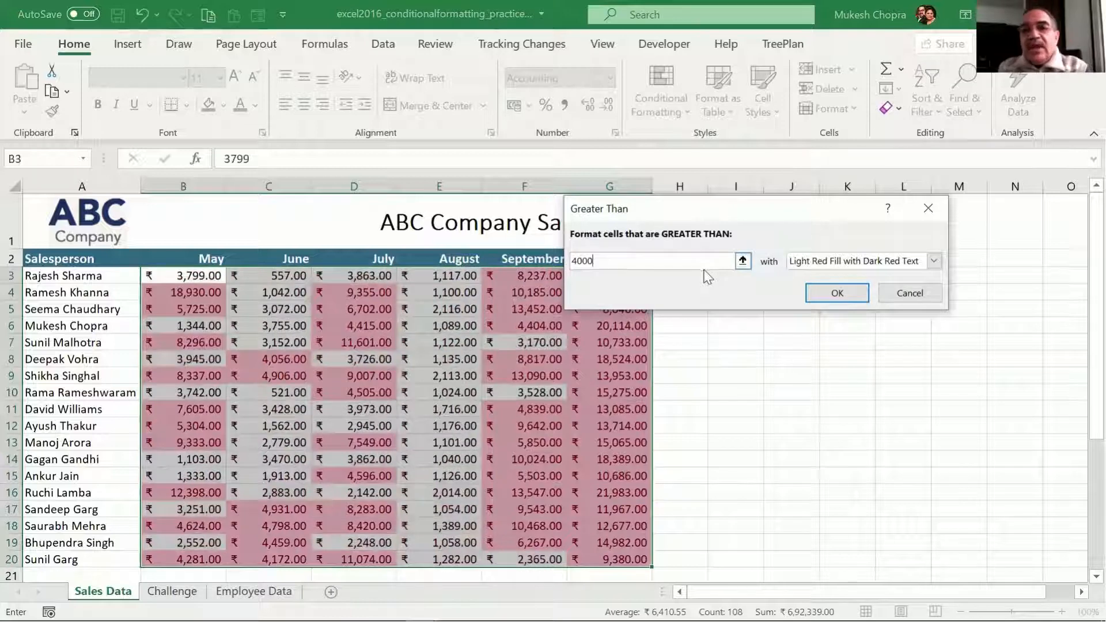
click(934, 261)
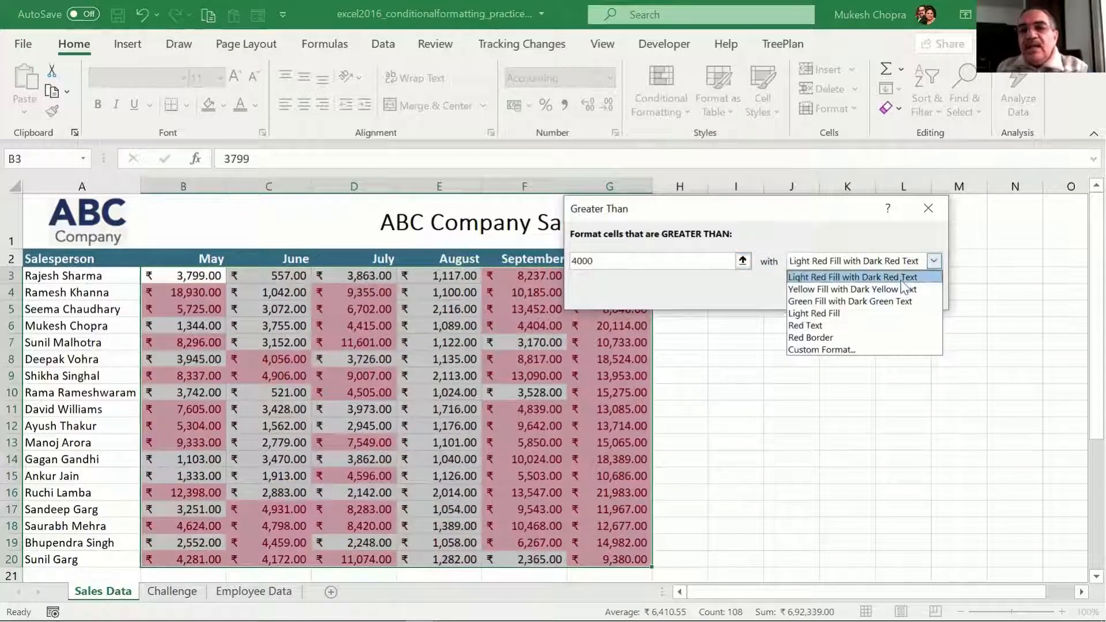
click(905, 302)
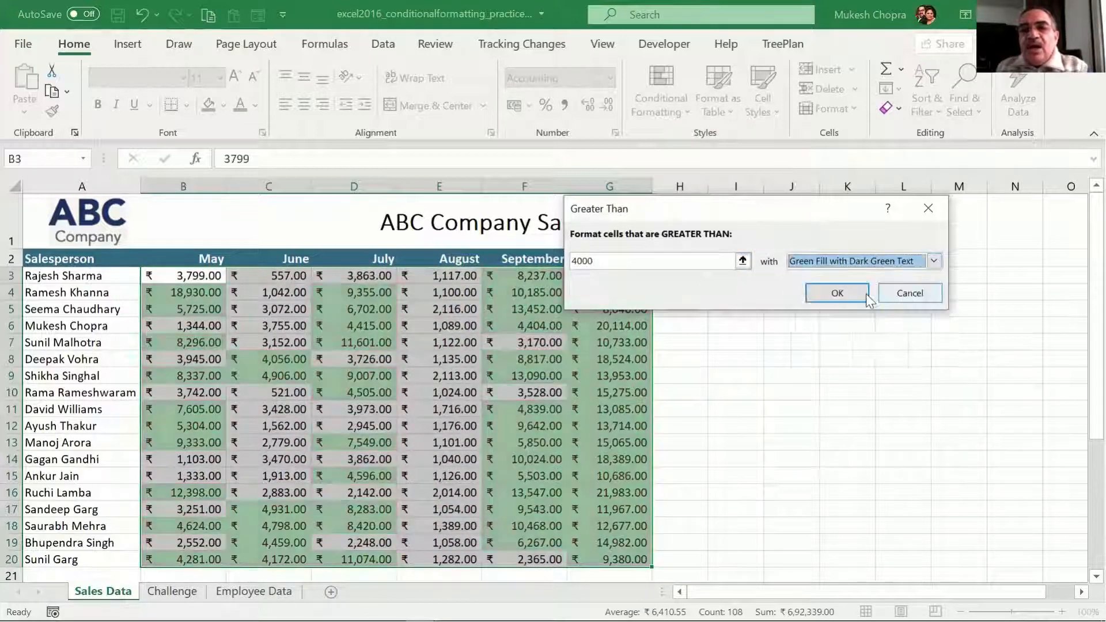
click(836, 293)
click(792, 325)
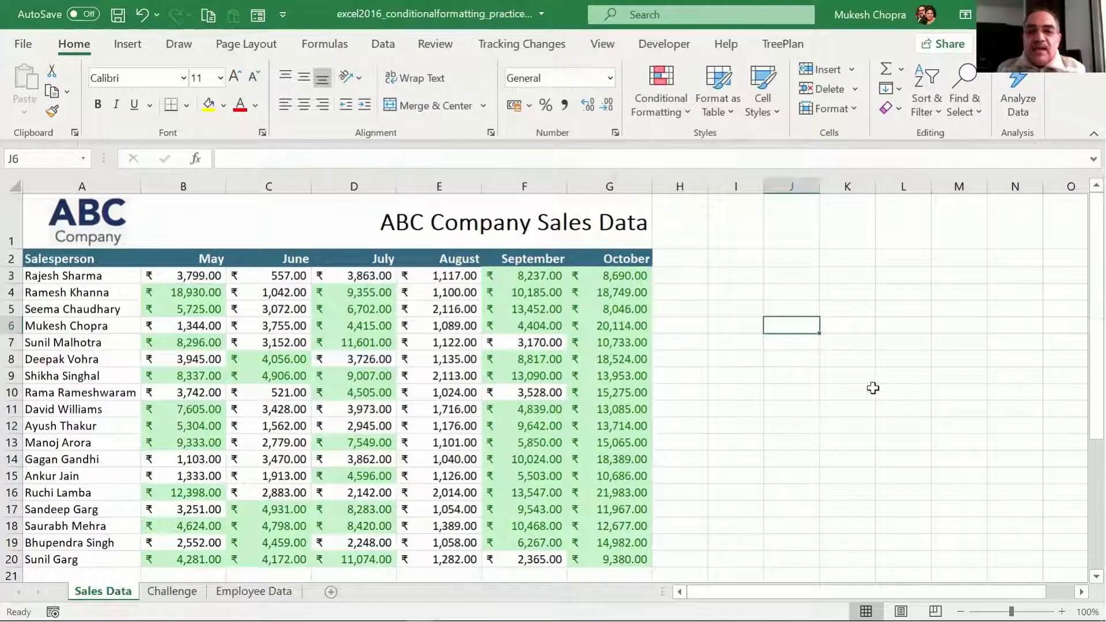
- Examine which monthly sales figures are highlighted, comparing the September and October columns with August, July and June
drag(549, 276, 579, 562)
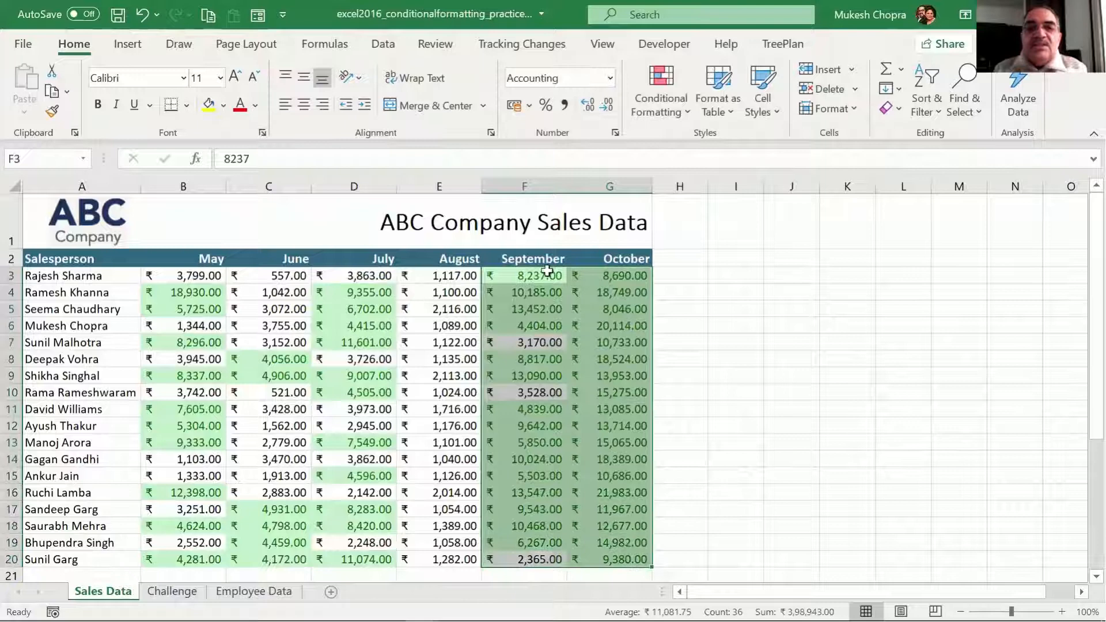
click(632, 278)
click(616, 393)
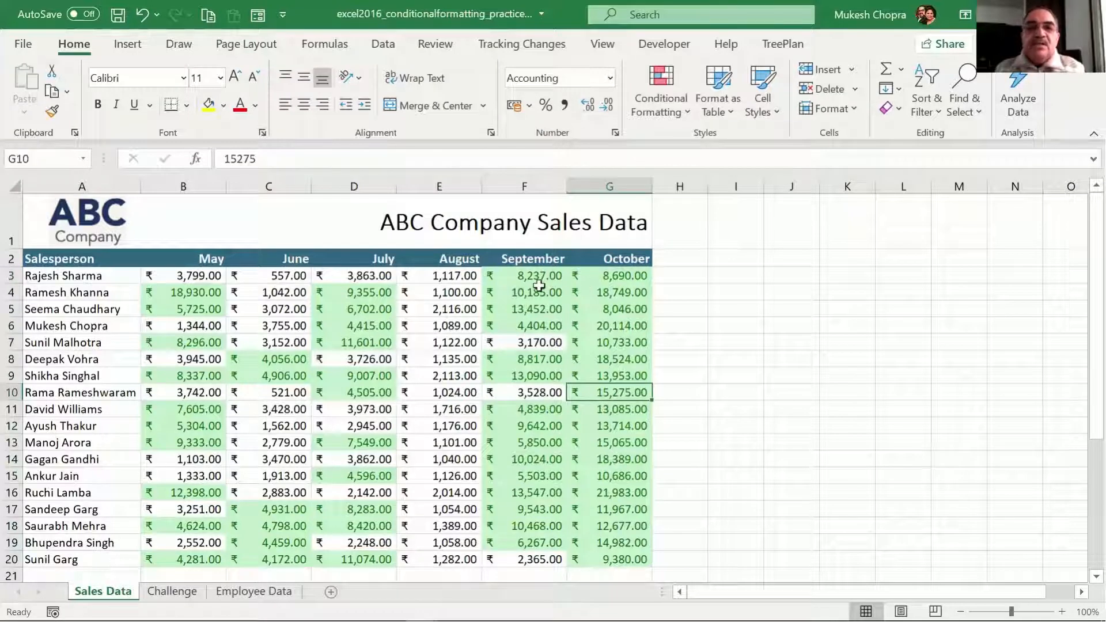
drag(452, 277, 437, 560)
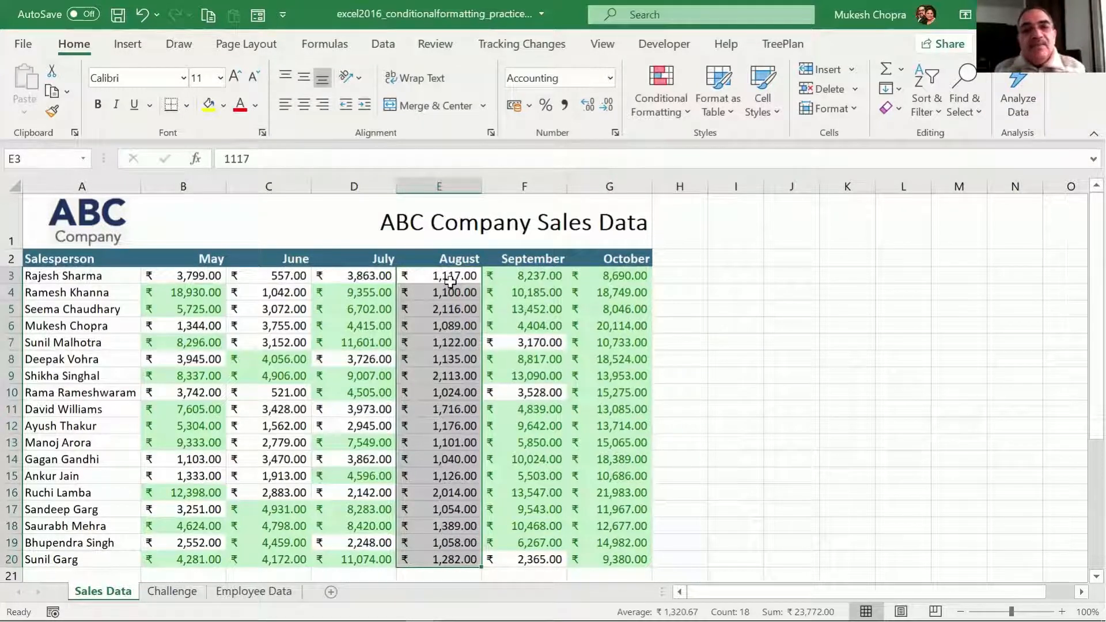
click(370, 275)
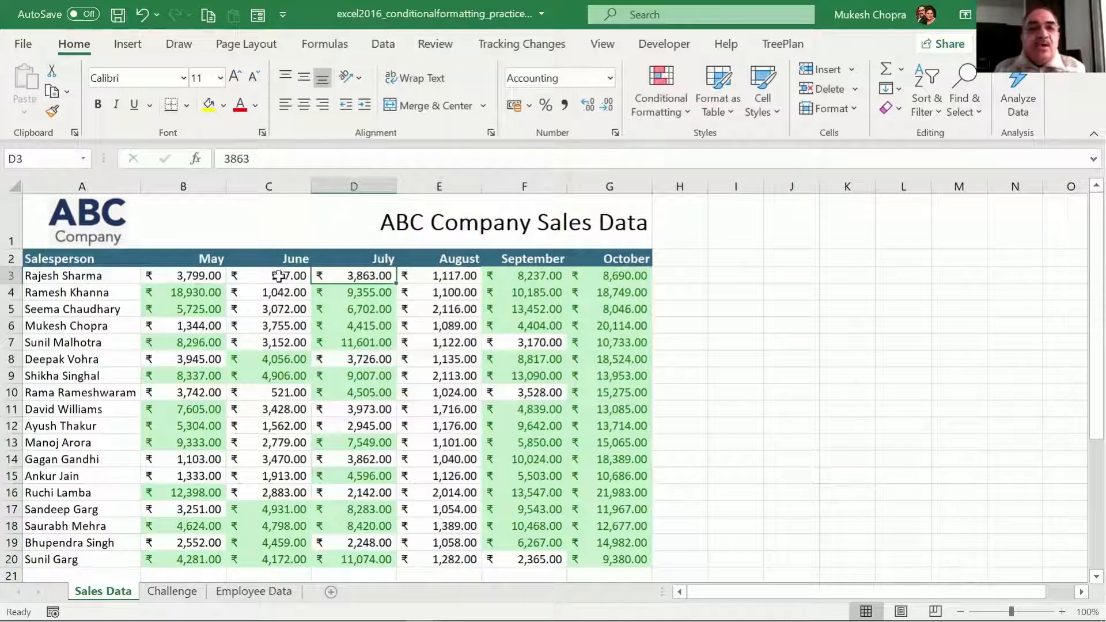
click(279, 276)
- Highlight sales in B3:G20 that are less than 2000 with Light Red Fill with Dark Red Text
drag(187, 273, 594, 560)
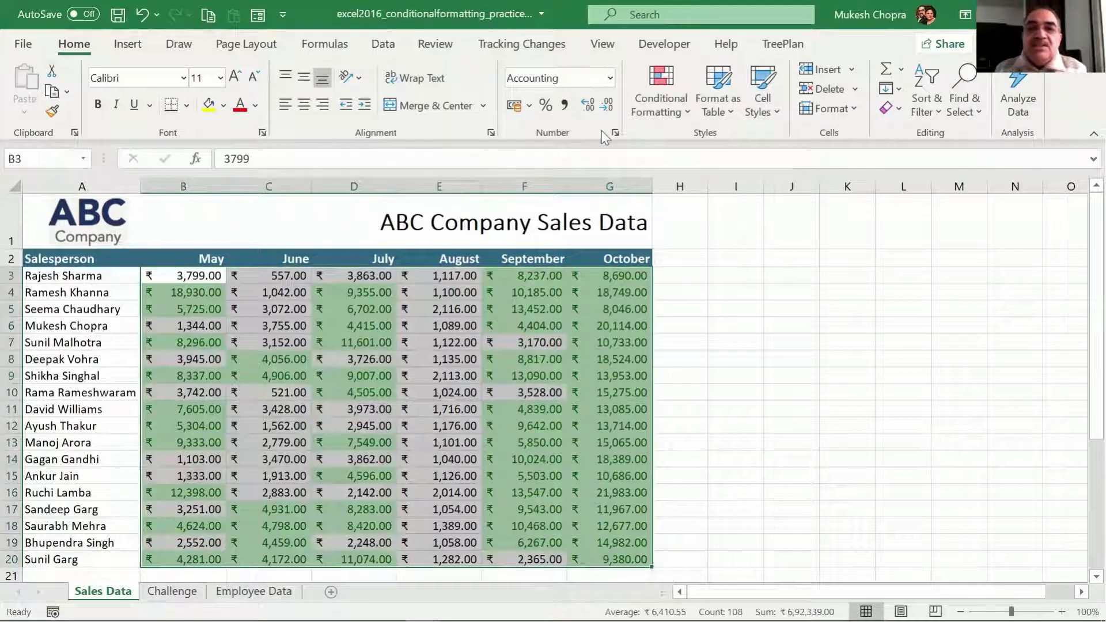
click(674, 116)
mouse_move(726, 147)
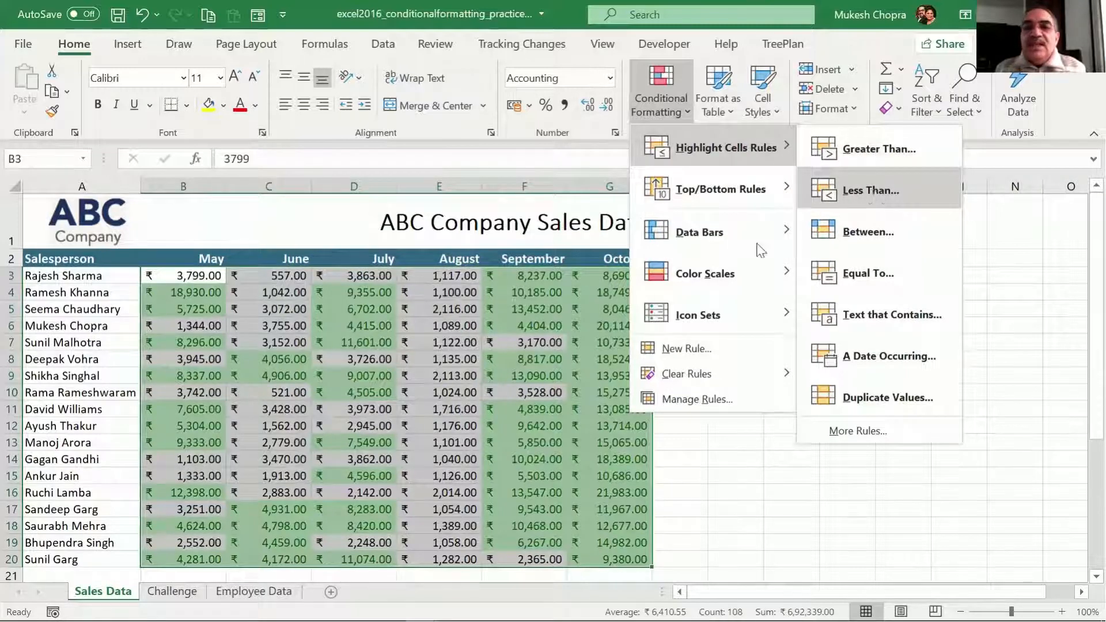
click(873, 192)
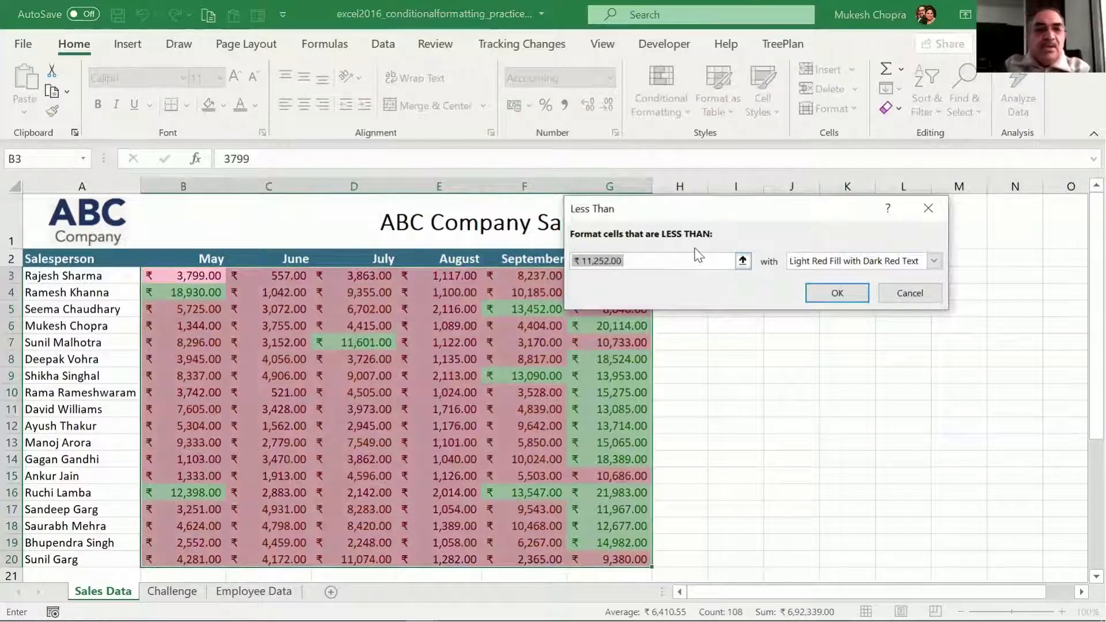
text(2000)
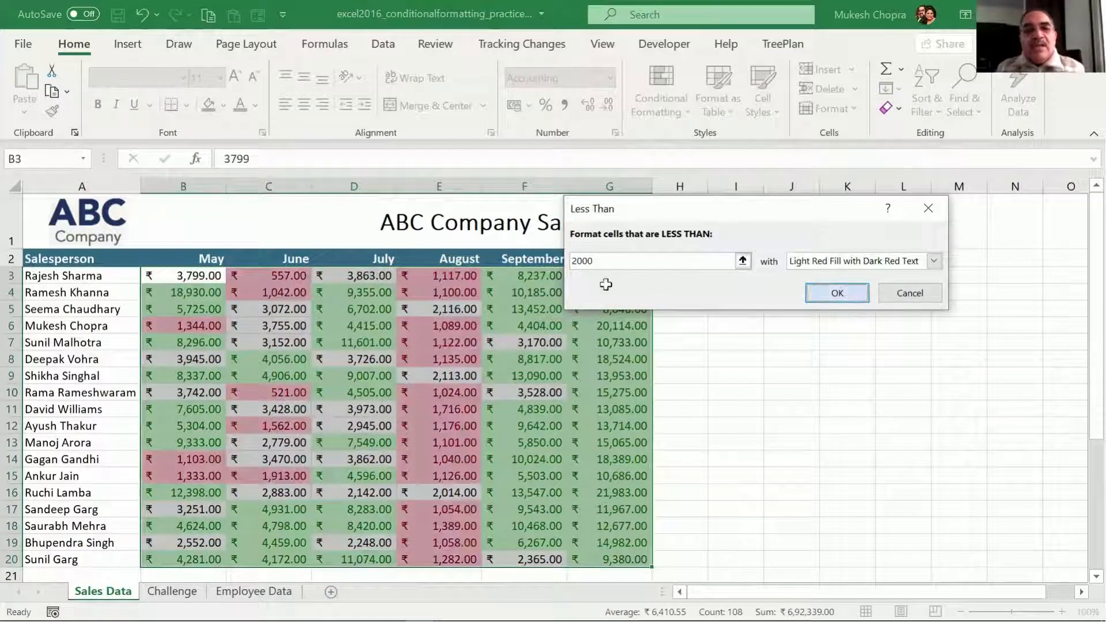
key(Return)
click(736, 291)
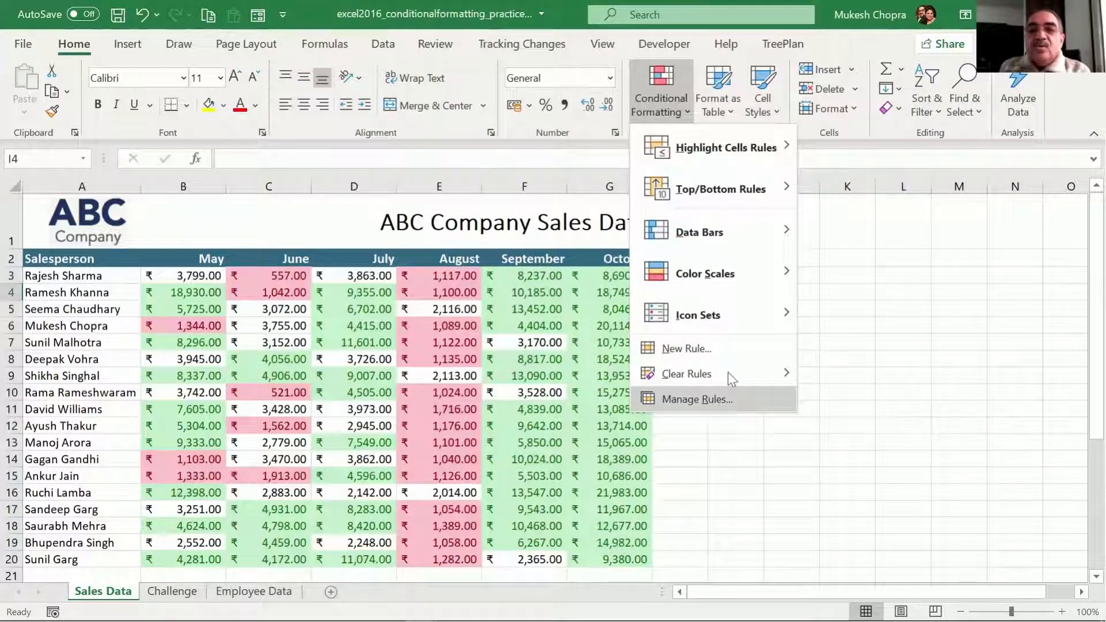
- Open the Conditional Formatting Rules Manager for the sales figures in B3:G20
click(716, 403)
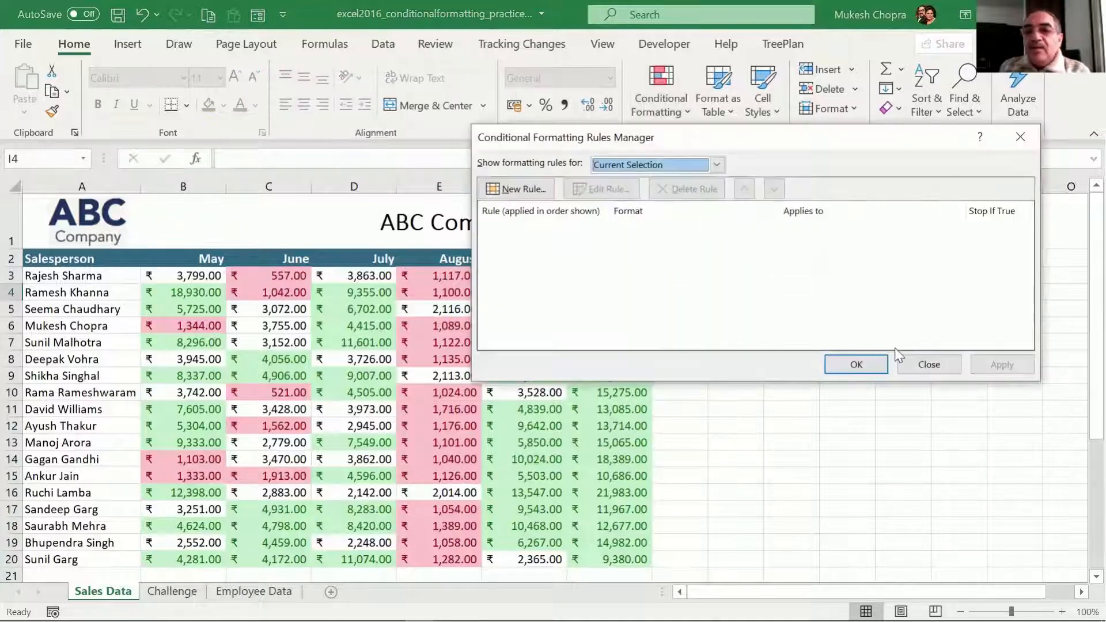
click(927, 364)
drag(161, 279, 644, 560)
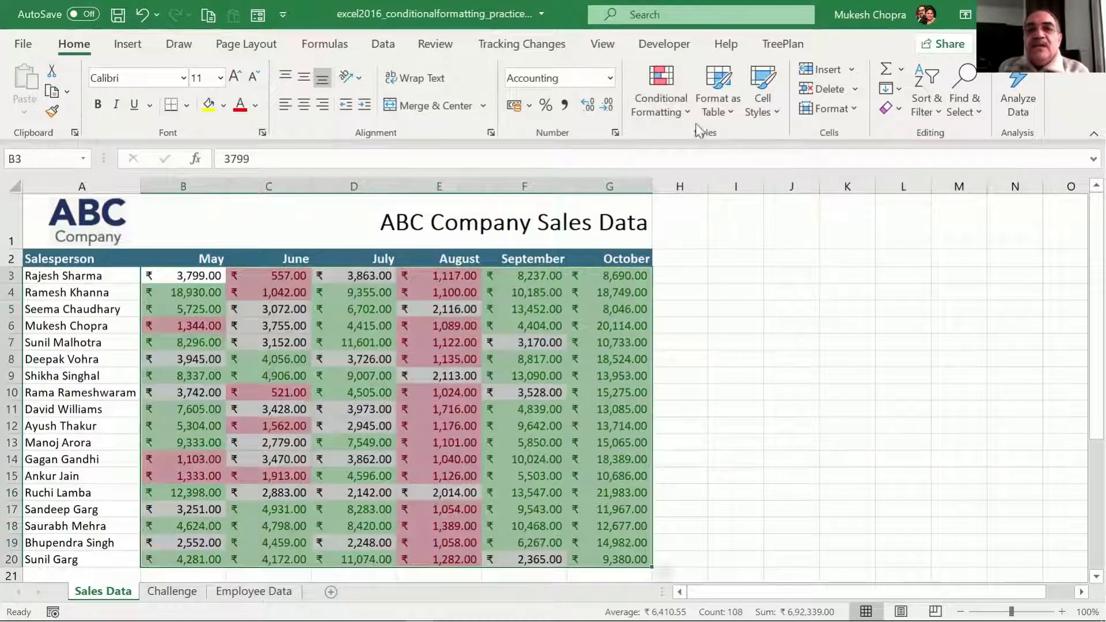
click(661, 95)
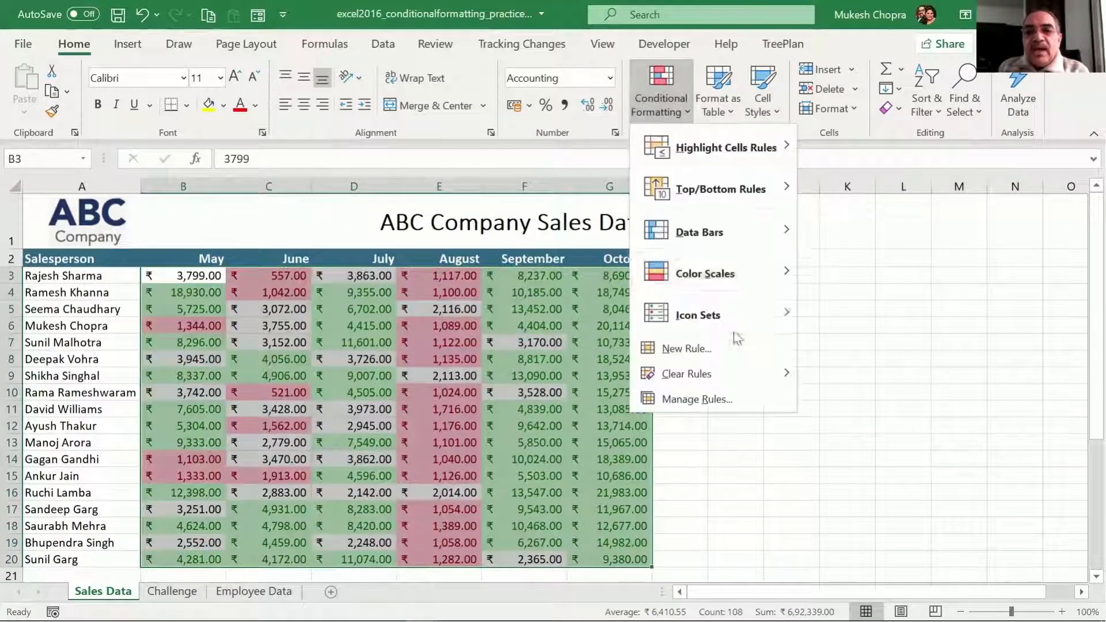
click(753, 400)
click(586, 253)
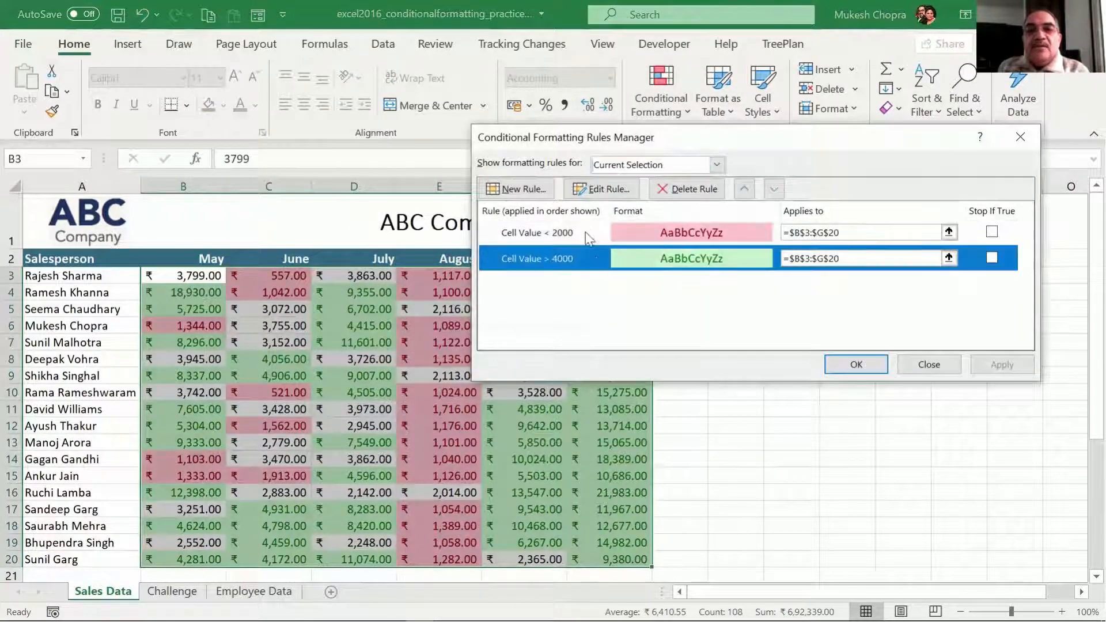
- Delete the "Cell Value < 2000" rule from B3:G20 and apply the change
click(586, 235)
click(595, 259)
click(589, 233)
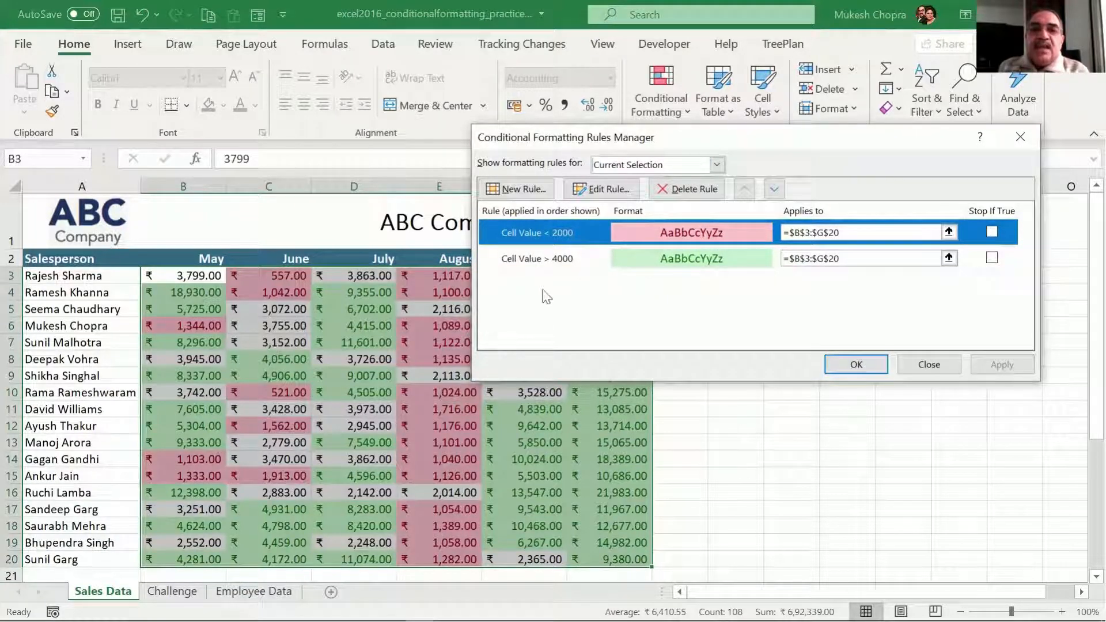
click(588, 259)
click(571, 233)
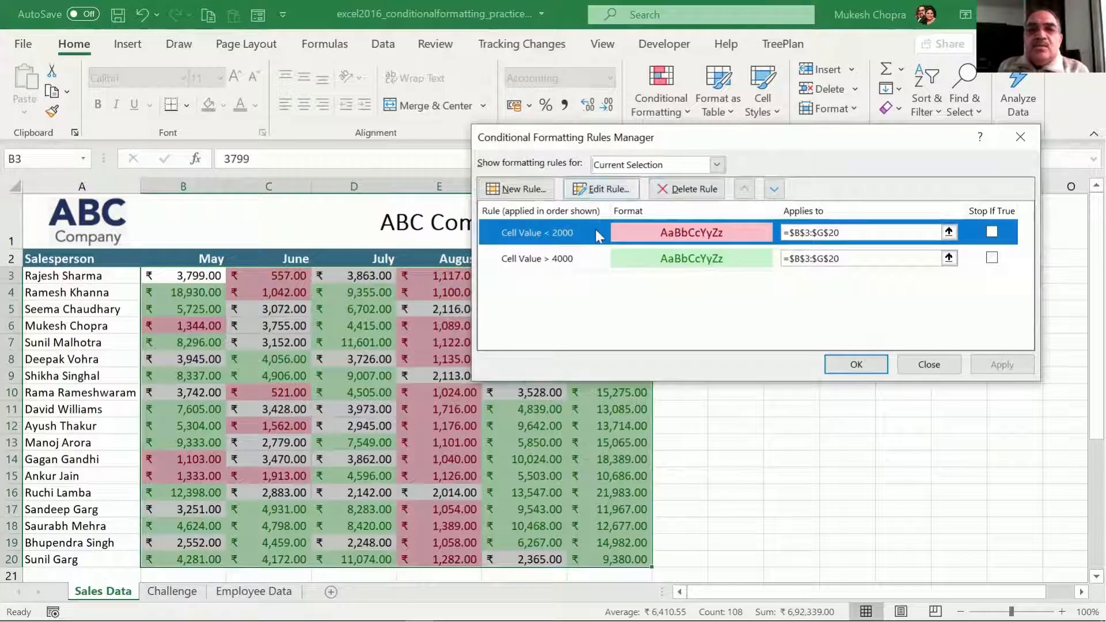
click(700, 193)
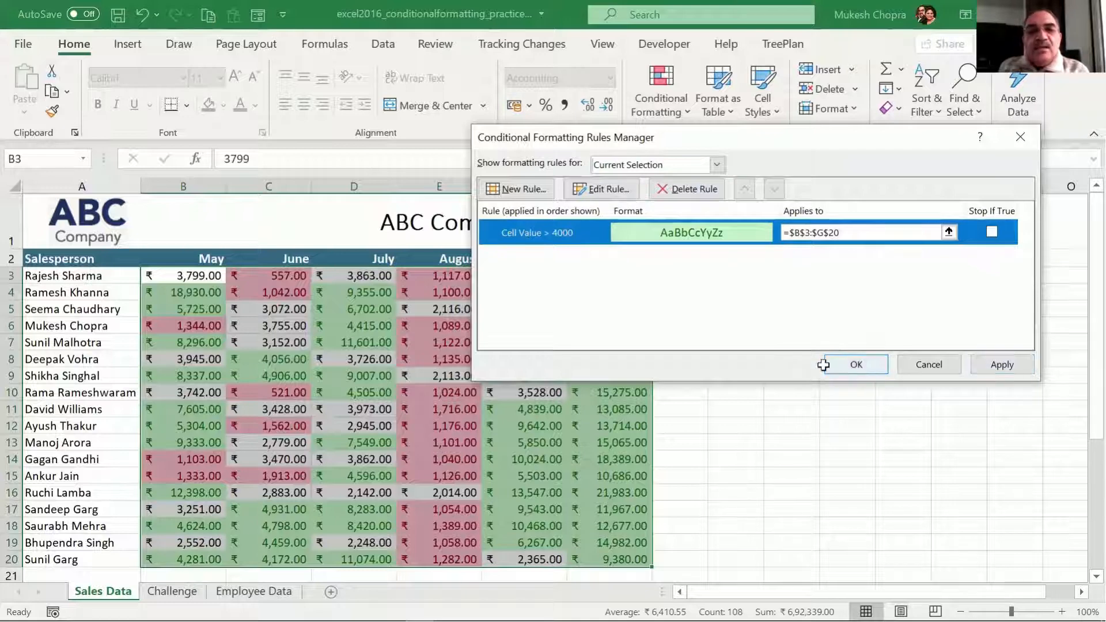
click(855, 364)
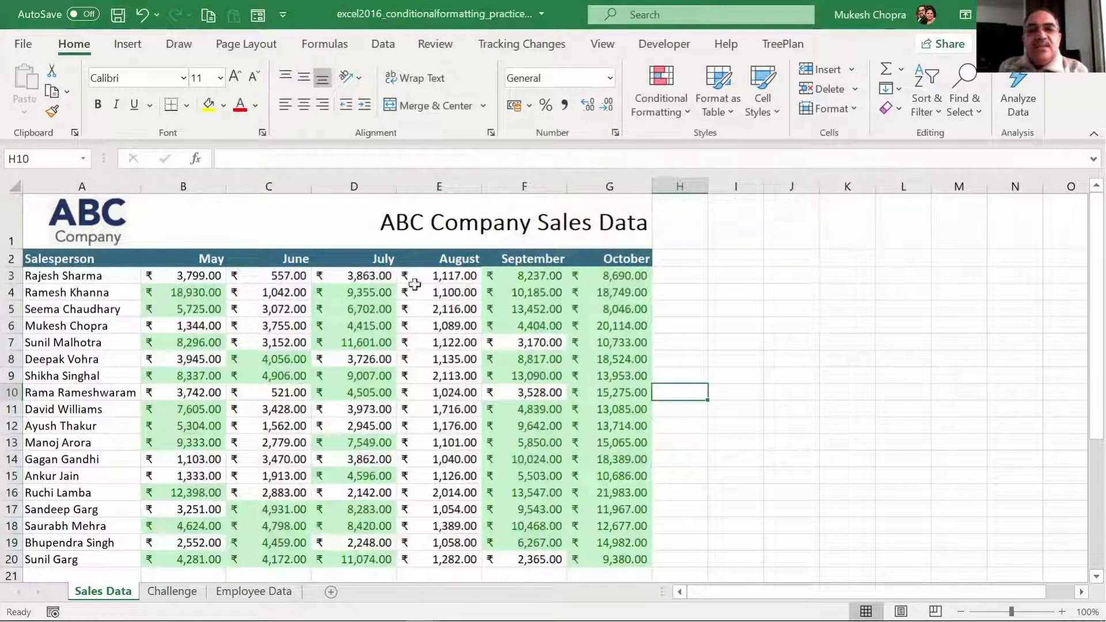